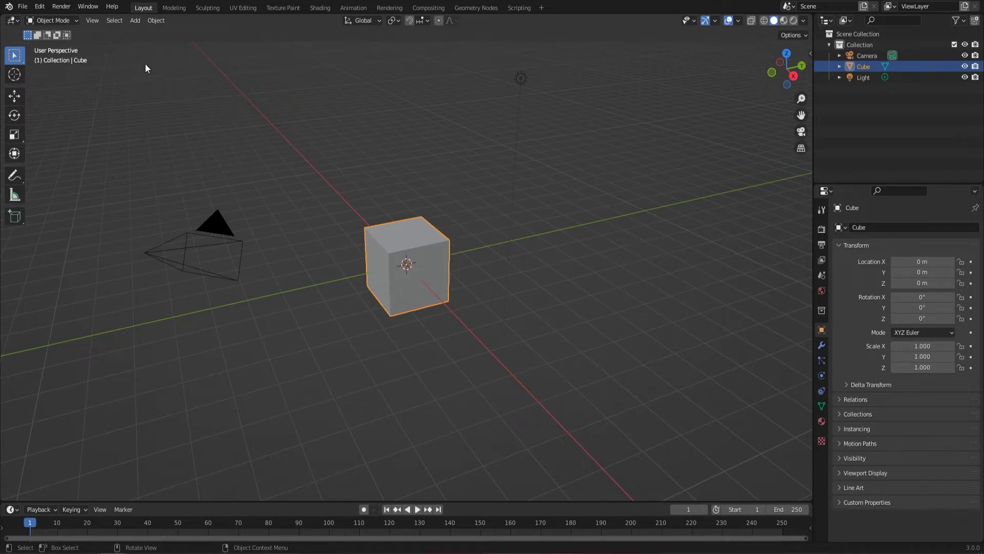
Reset the scene and preferences by loading the factory settings.
click(22, 6)
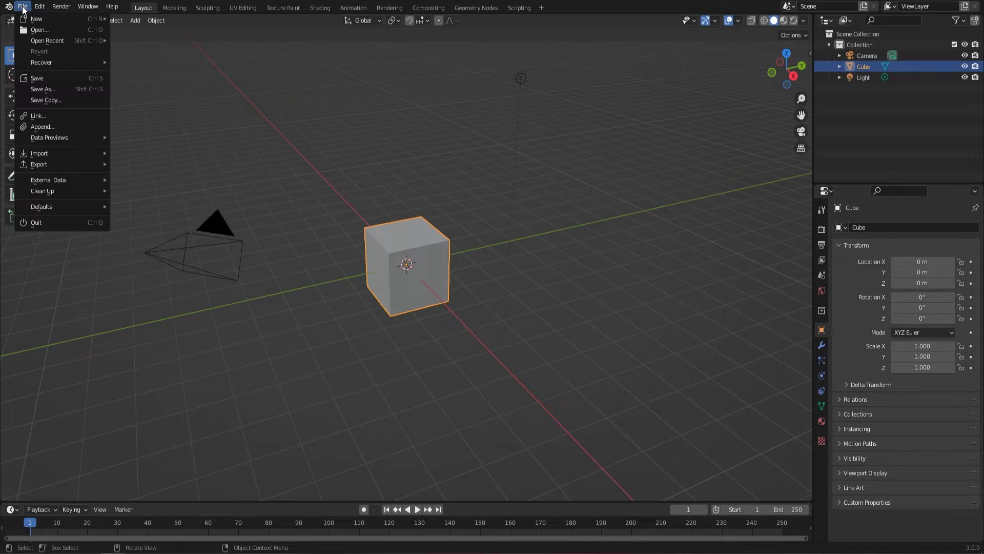
mouse_move(63, 206)
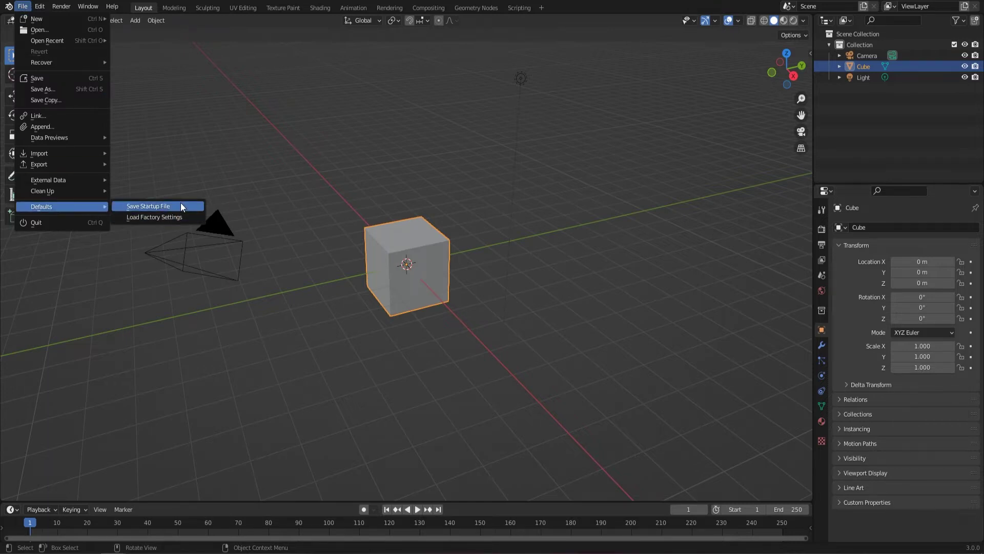
click(161, 217)
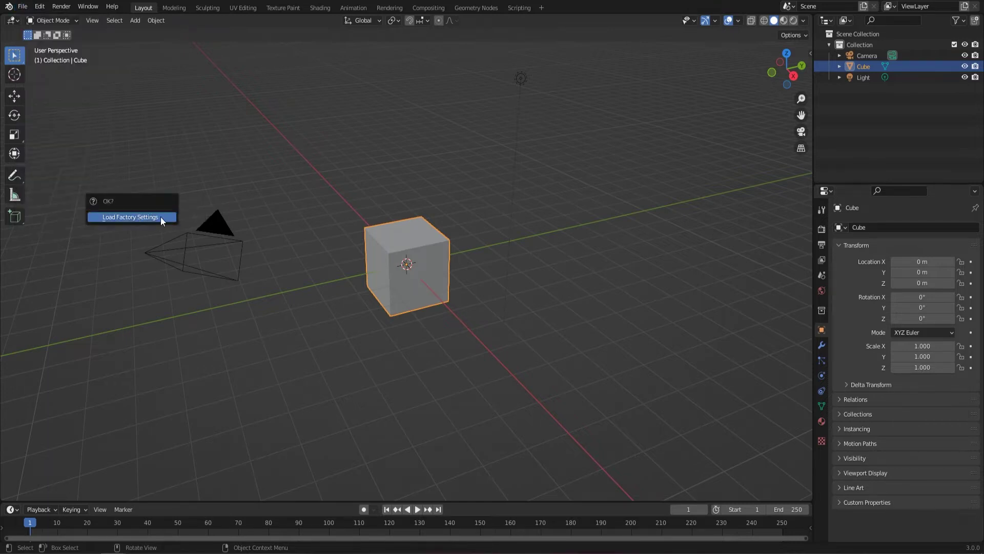
click(124, 216)
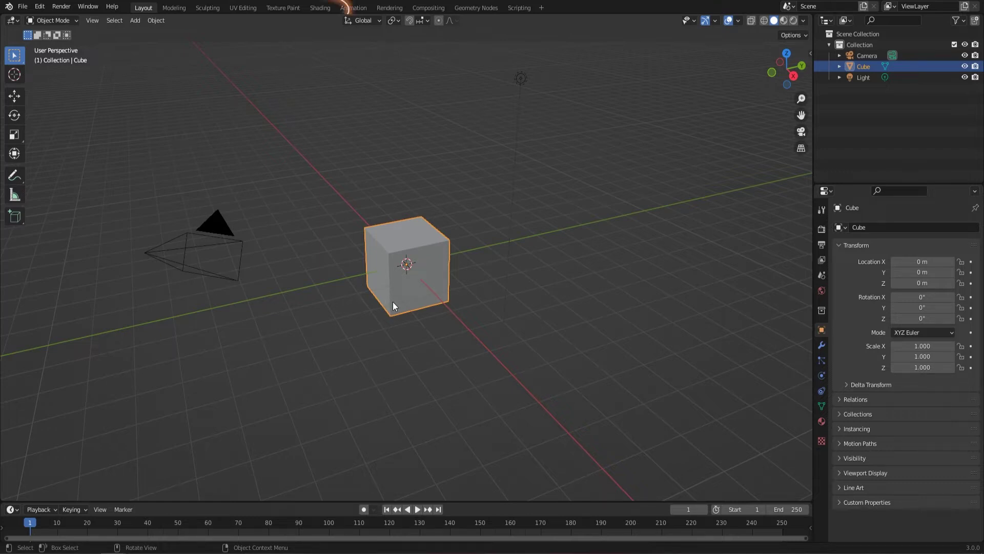
Switch to the Shading workspace and show the cube's material properties.
click(320, 7)
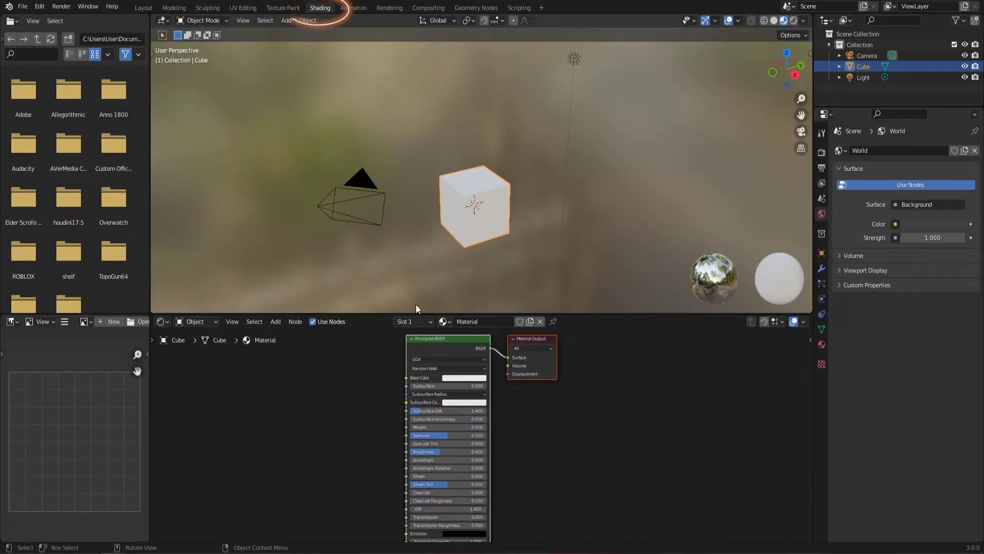
scroll(421, 420, down, 1)
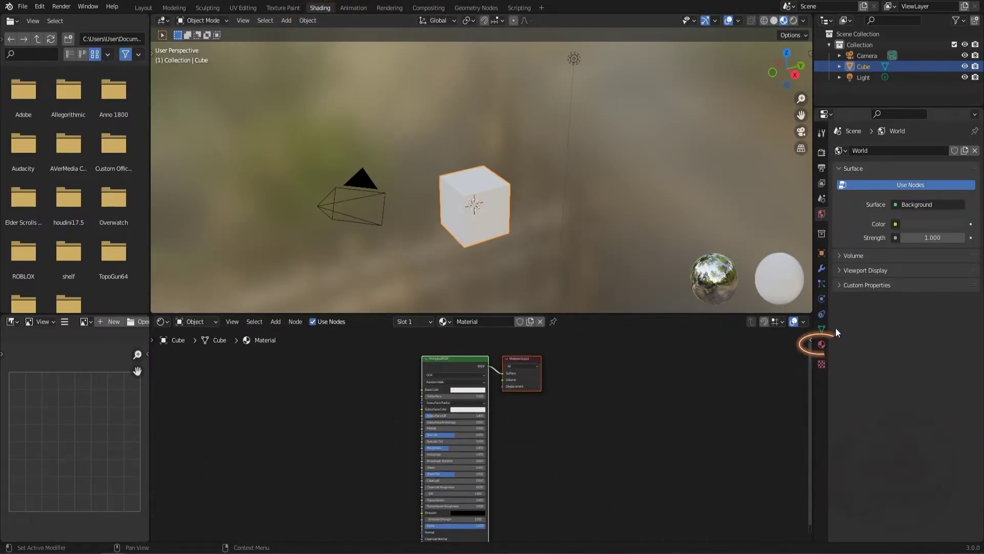
click(821, 344)
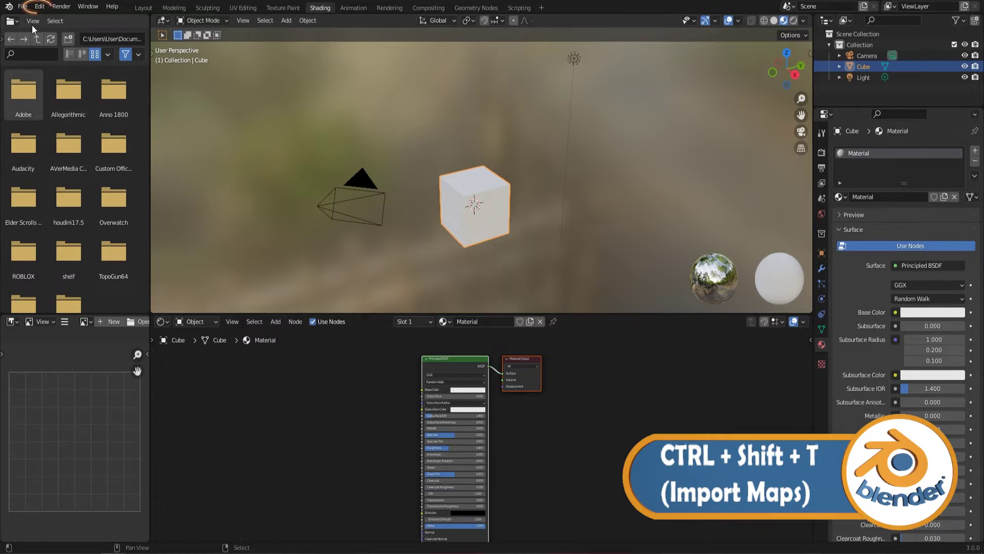
Enable the Node Wrangler add-on in the preferences and close the preferences window.
click(39, 6)
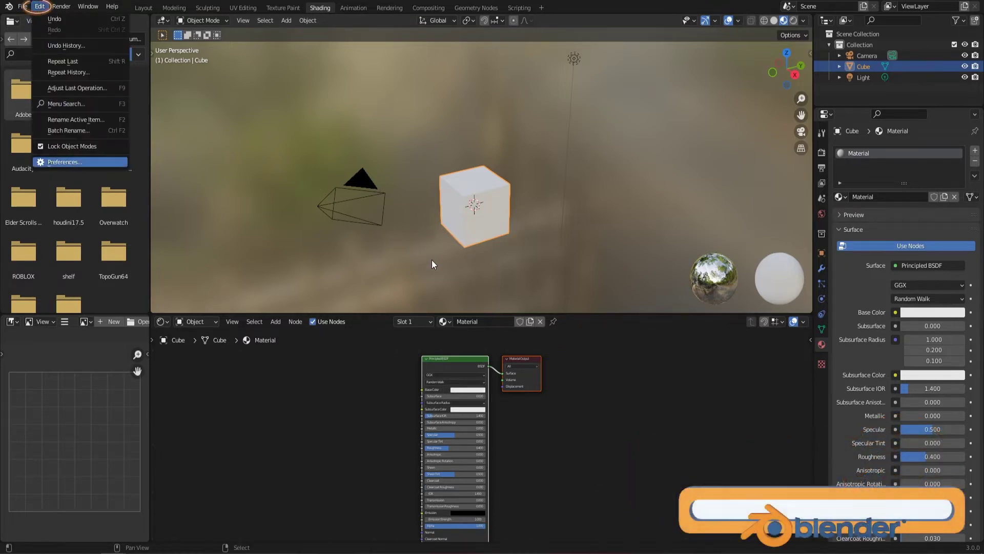
click(68, 160)
click(43, 117)
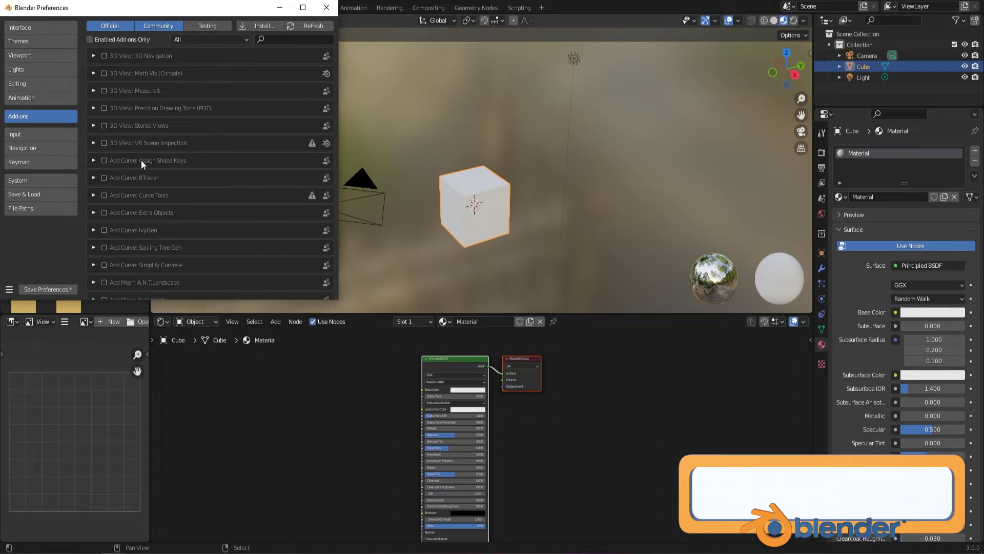
click(291, 40)
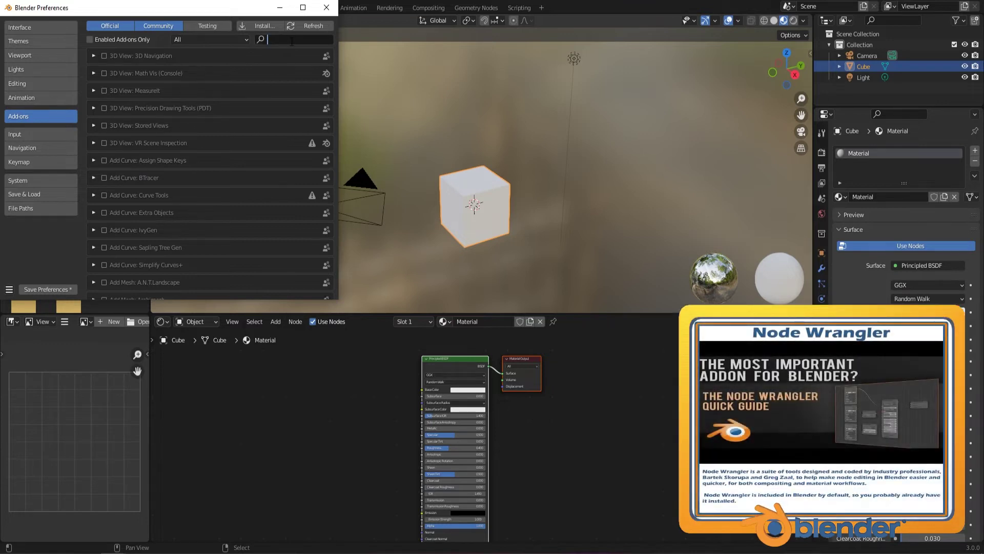
text(node)
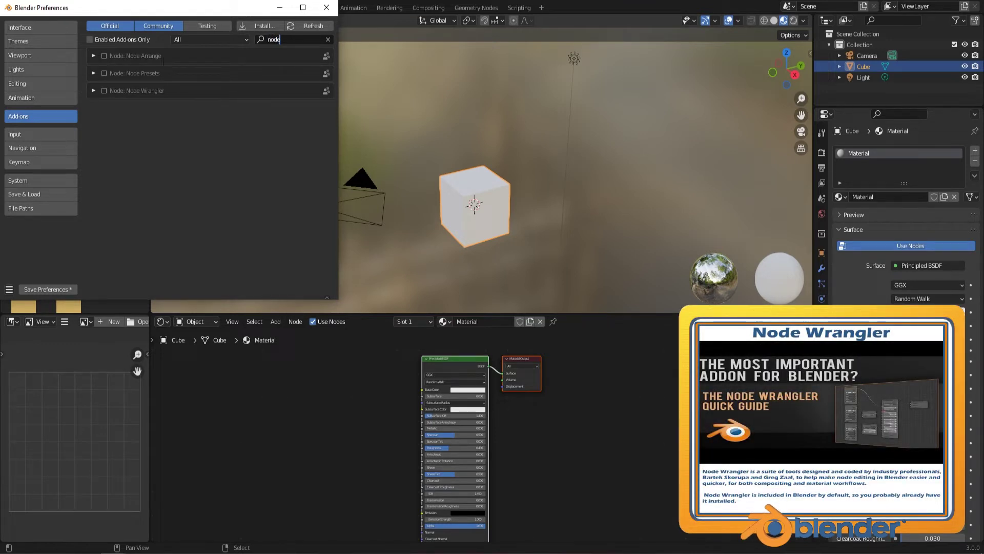
click(104, 90)
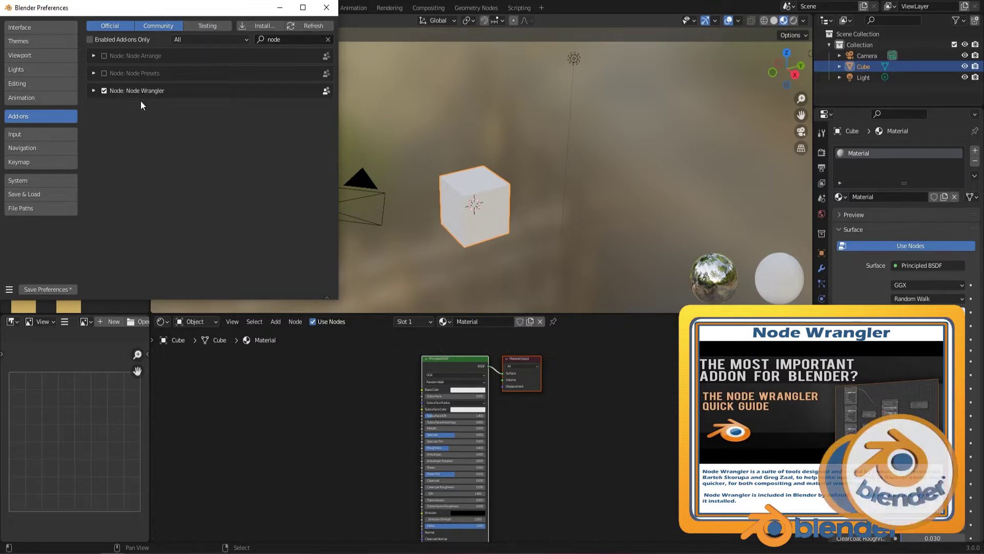
click(315, 29)
click(326, 7)
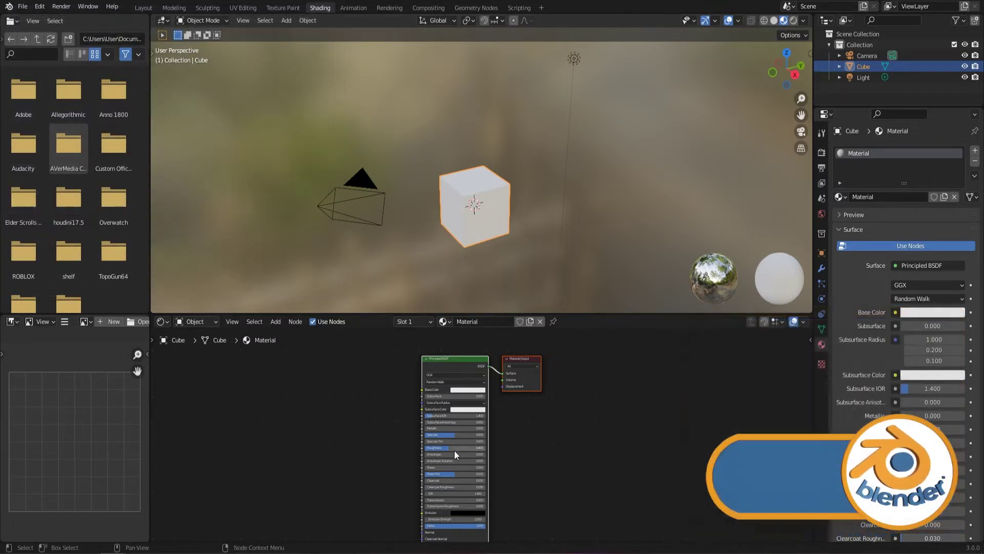
Run Principled Texture Setup on the cube's Principled BSDF with all image files from the Roof Tiles Old Square Moss folder.
click(468, 362)
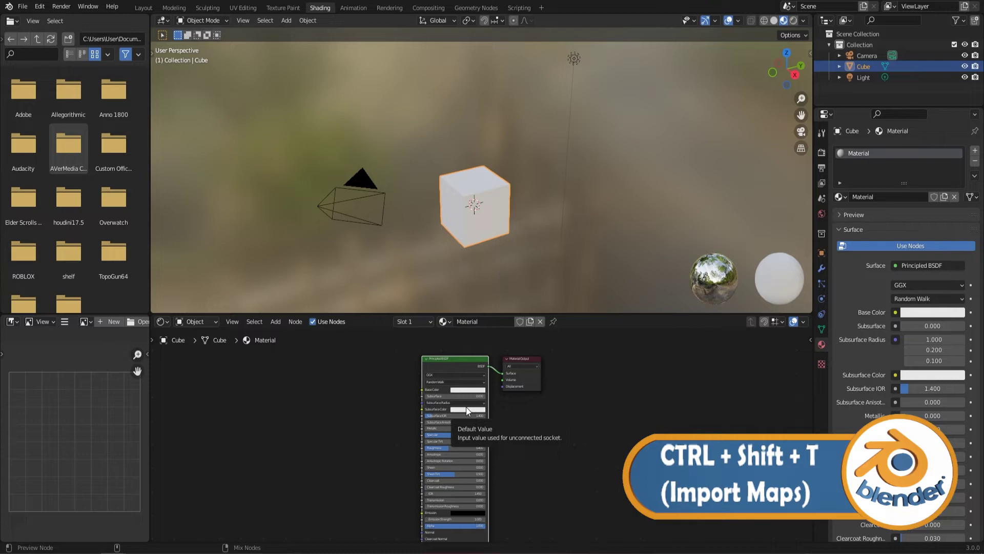
key(ctrl+shift+t)
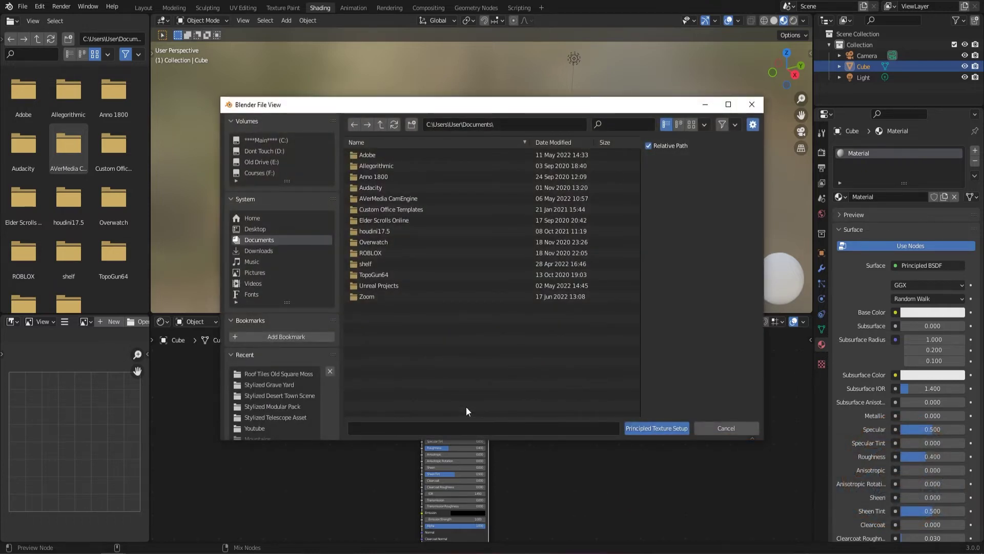
double_click(279, 374)
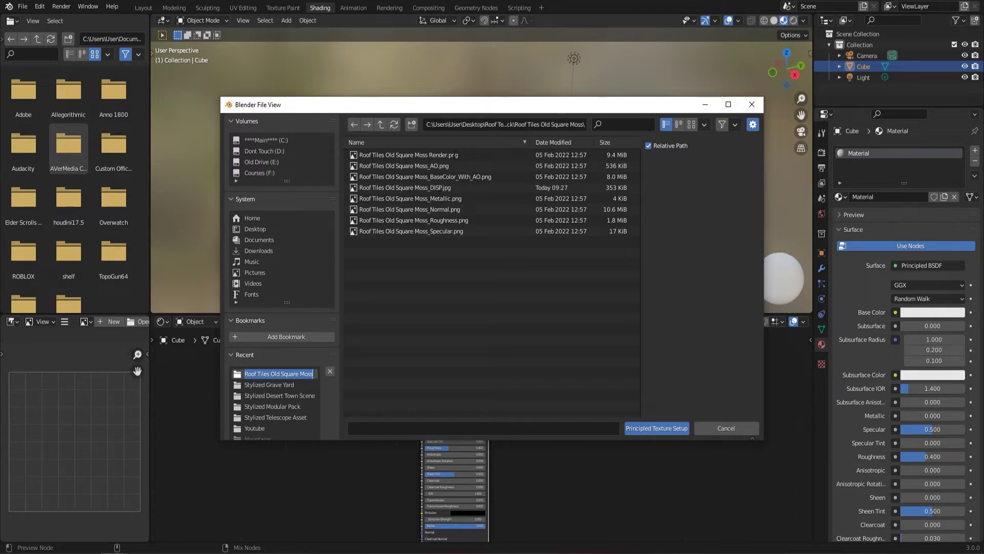
click(419, 155)
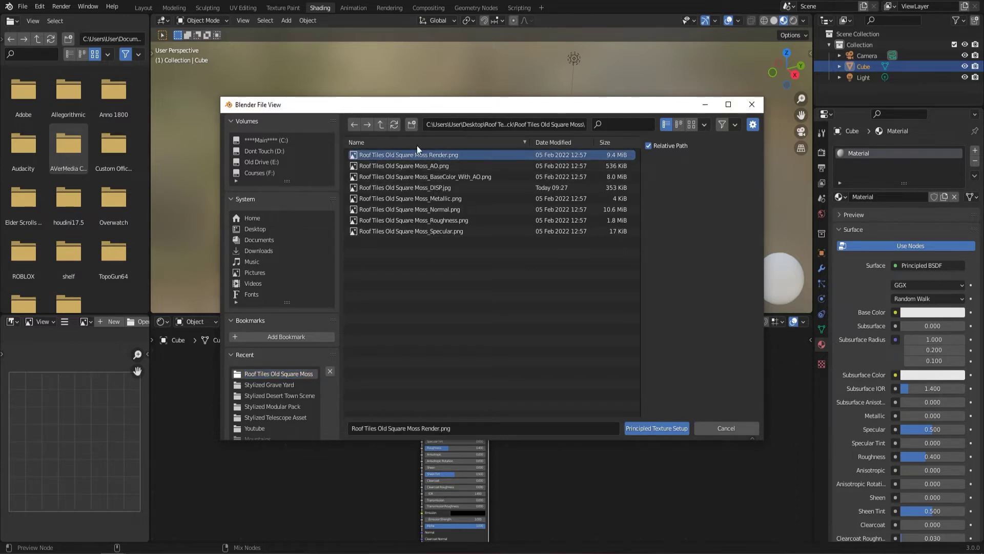
shift+click(463, 235)
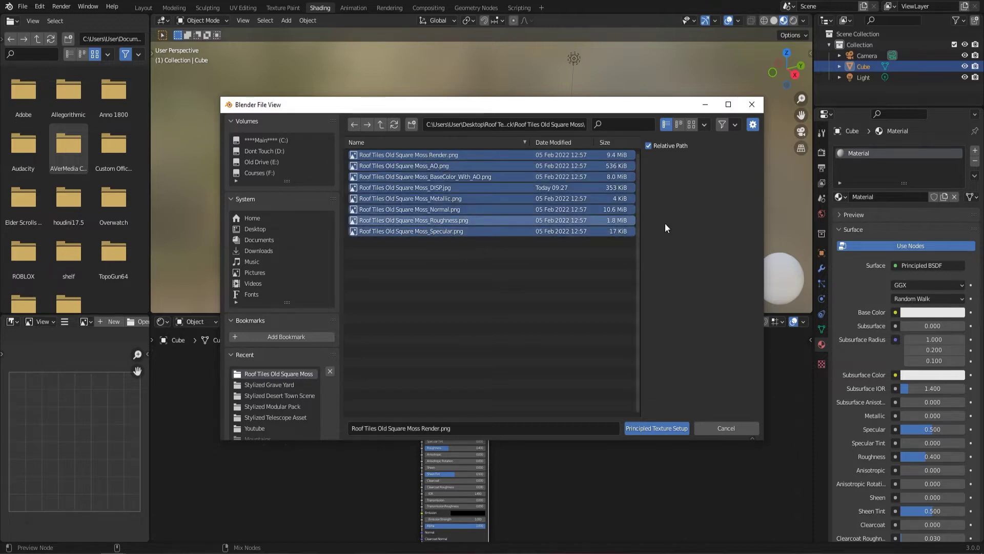
click(661, 429)
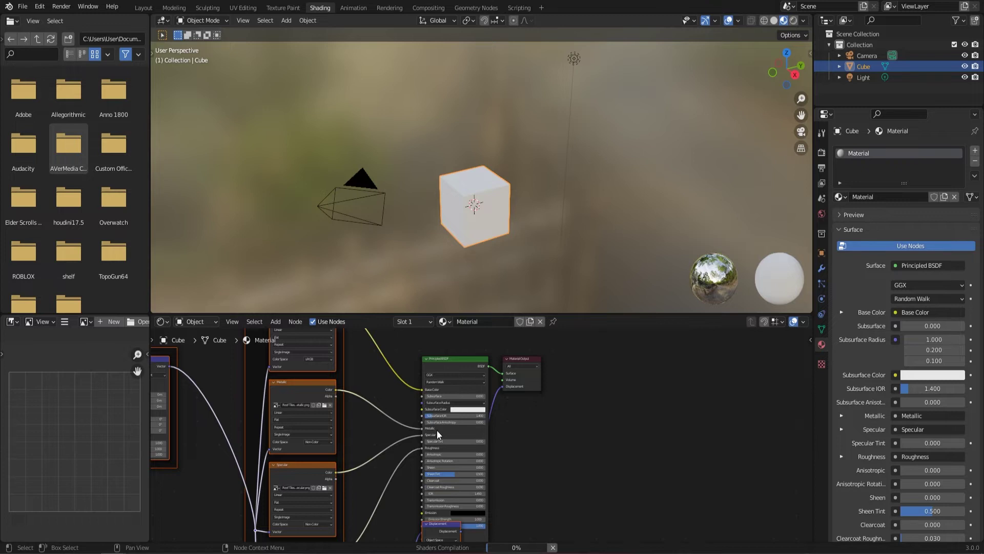
Move the Material Output and Displacement nodes away from the Principled BSDF to spread out the node tree.
scroll(453, 449, down, 2)
drag(501, 398, 588, 425)
scroll(467, 462, up, 2)
drag(444, 446, 518, 488)
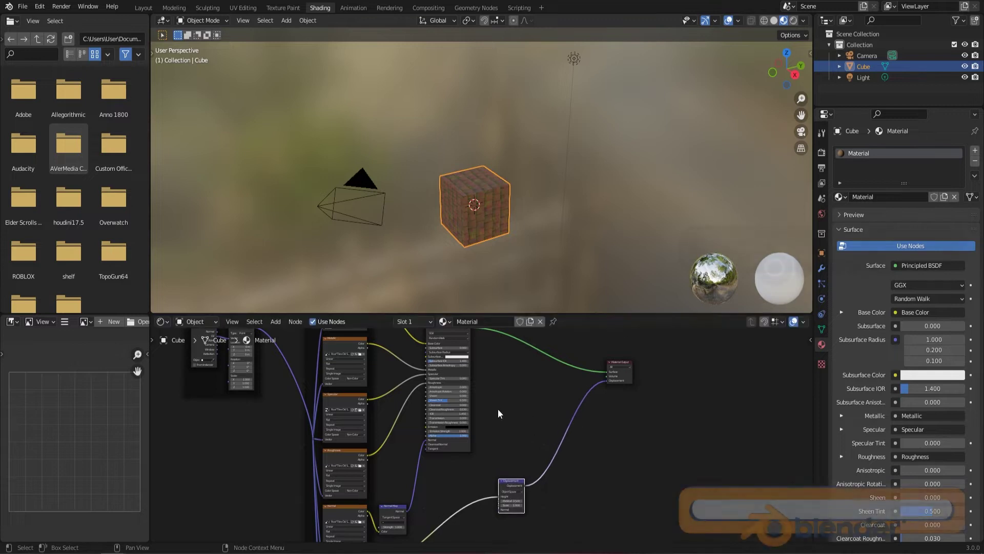
Examine how the base color, metallic, specular, roughness, normal and displacement texture nodes connect to the shader and output.
scroll(426, 424, down, 2)
middle_drag(403, 408, 449, 475)
scroll(444, 451, up, 4)
scroll(442, 443, up, 2)
middle_drag(431, 416, 411, 366)
shift+middle_drag(387, 402, 477, 442)
scroll(517, 353, up, 4)
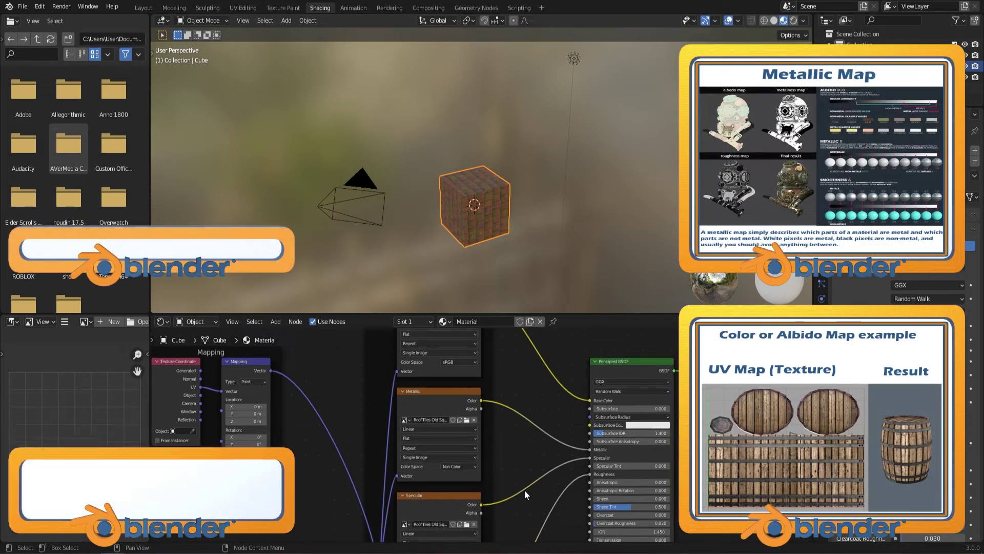
middle_drag(464, 512, 407, 407)
middle_drag(412, 471, 423, 411)
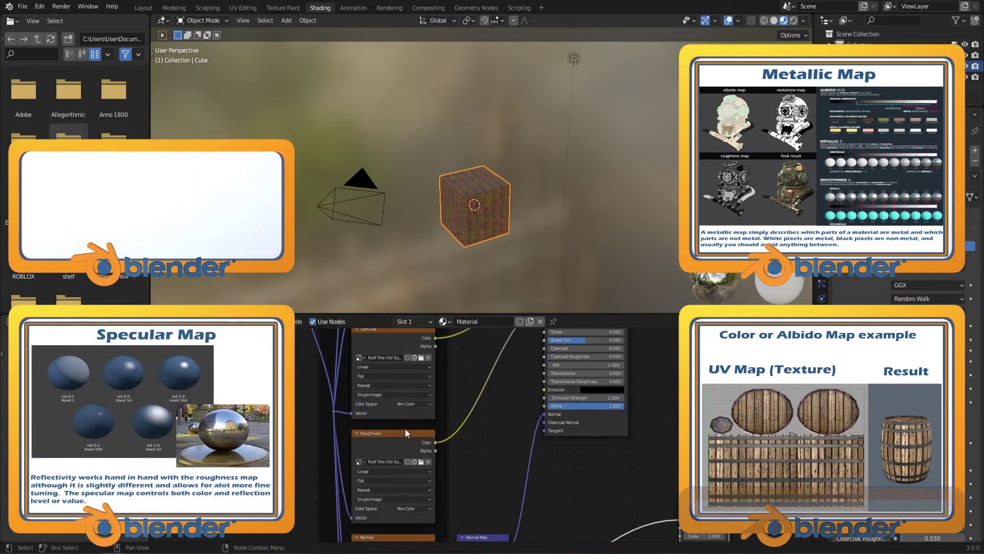
middle_drag(525, 445, 497, 378)
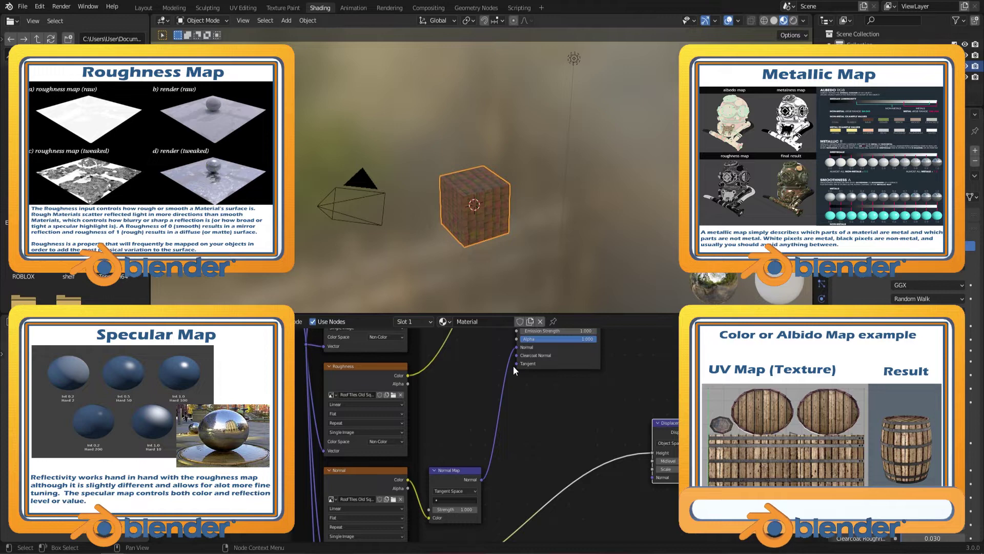
scroll(512, 365, down, 3)
scroll(389, 497, down, 1)
scroll(603, 440, down, 2)
middle_drag(550, 364, 517, 417)
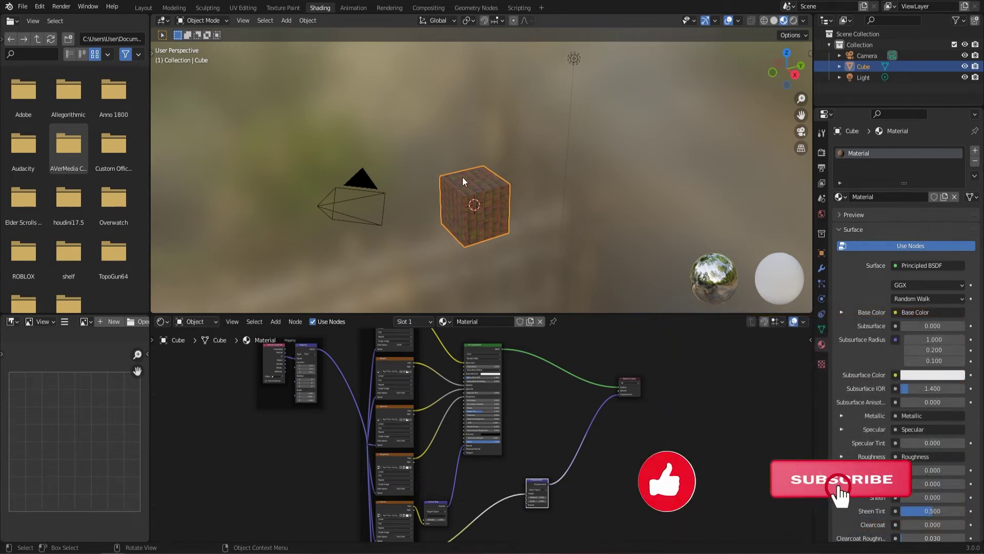
Unwrap the whole cube in Edit Mode with Smart UV Project, using an angle limit of 66° and island margin of 0.
key(Tab)
key(u)
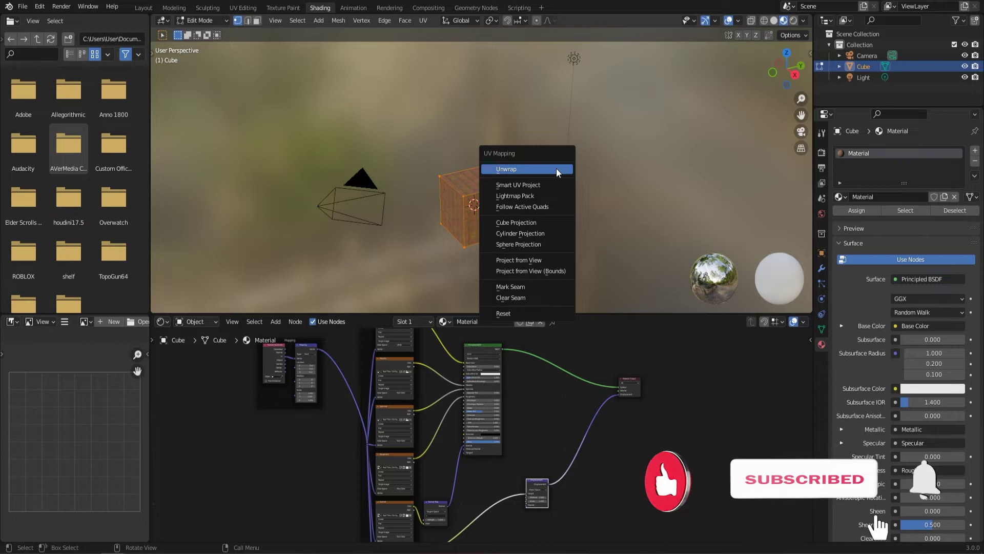
click(531, 186)
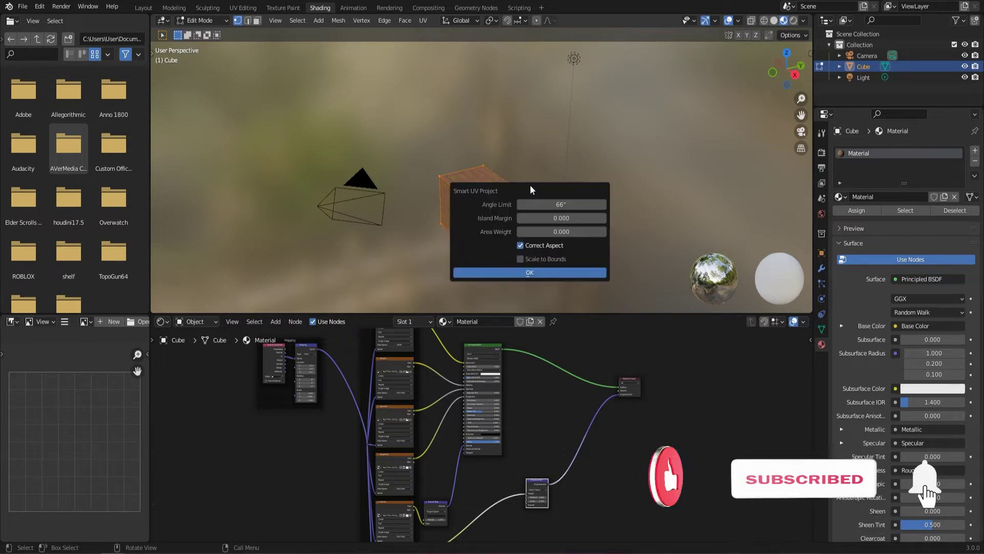
click(530, 270)
scroll(569, 236, up, 5)
scroll(474, 248, up, 2)
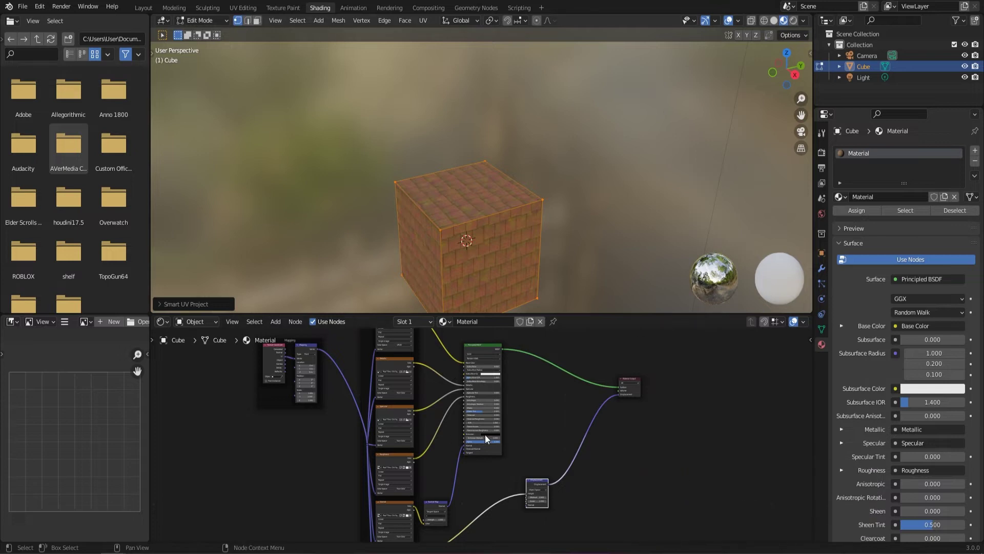
scroll(474, 441, down, 2)
middle_drag(420, 479, 437, 395)
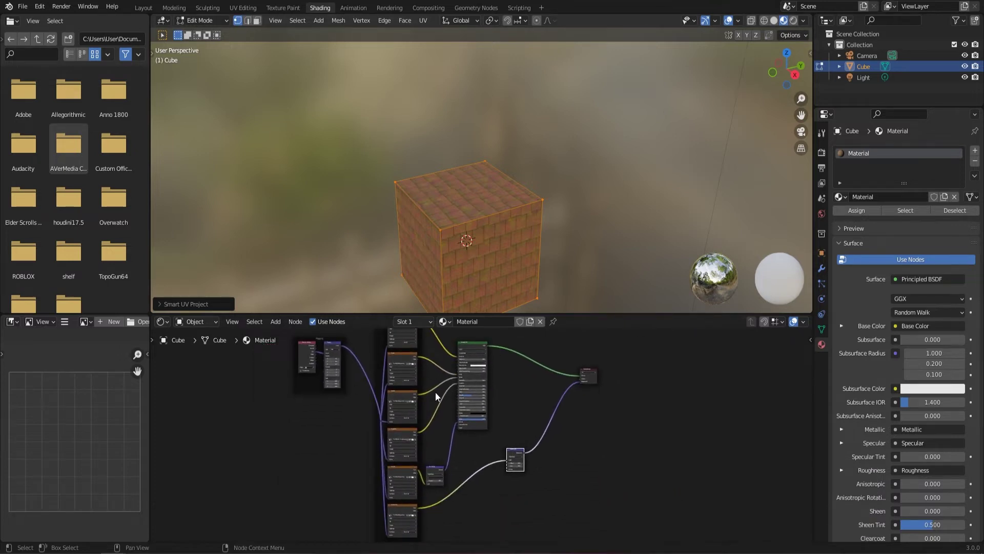
scroll(436, 394, up, 4)
middle_drag(553, 336, 555, 385)
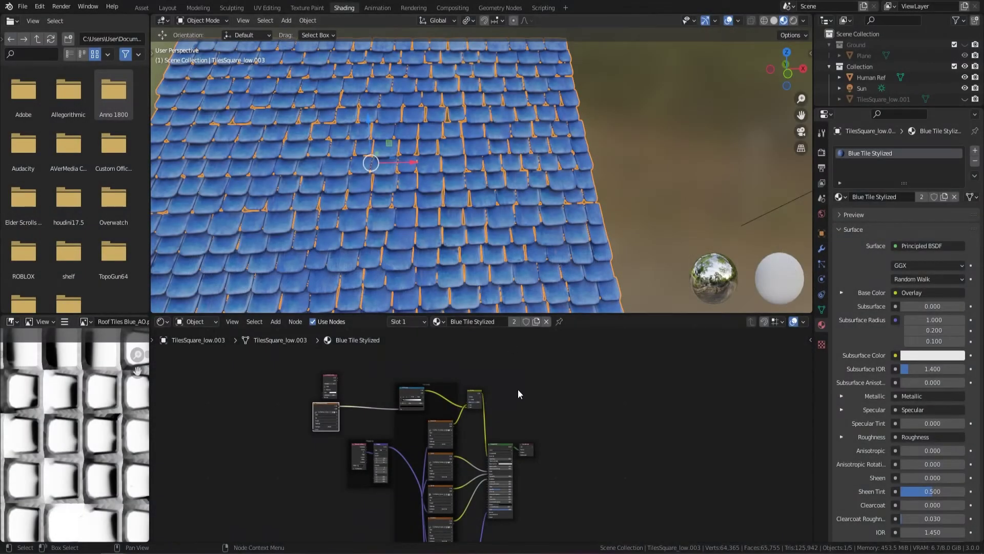
Examine how the Blue Tile Stylized material combines the ambient occlusion texture, through a ColorRamp, with the base color in the Overlay node.
scroll(541, 416, up, 1)
middle_drag(557, 417, 593, 394)
middle_drag(560, 448, 674, 457)
scroll(508, 387, up, 5)
scroll(566, 418, up, 5)
middle_drag(605, 407, 561, 383)
middle_drag(625, 382, 587, 486)
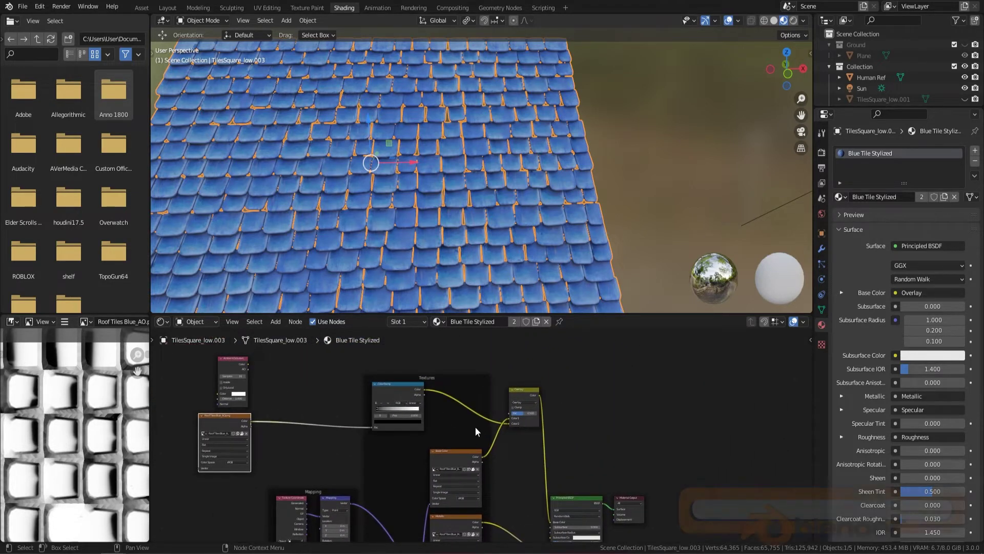
scroll(486, 426, up, 3)
middle_drag(489, 431, 717, 463)
scroll(473, 436, up, 3)
middle_drag(417, 375, 347, 380)
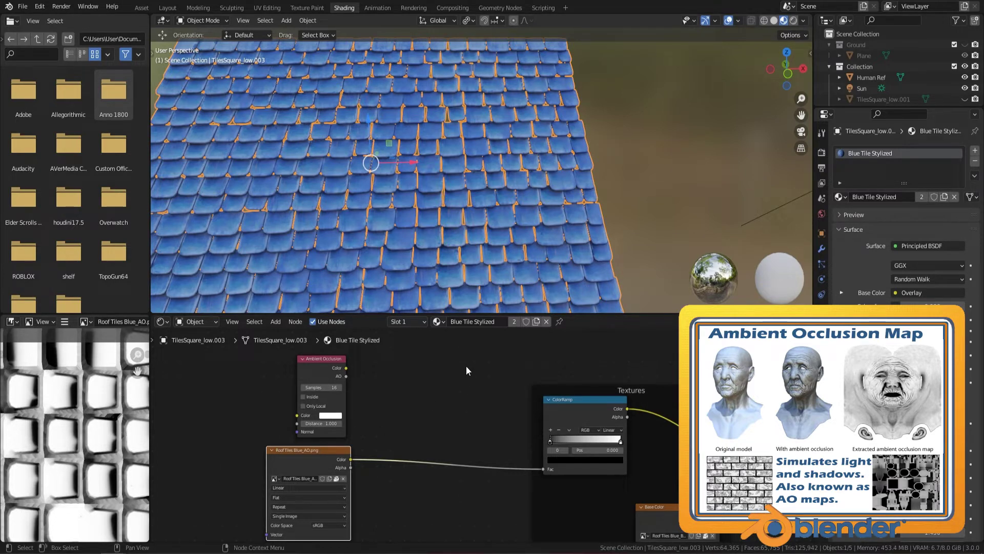
middle_drag(510, 435, 386, 418)
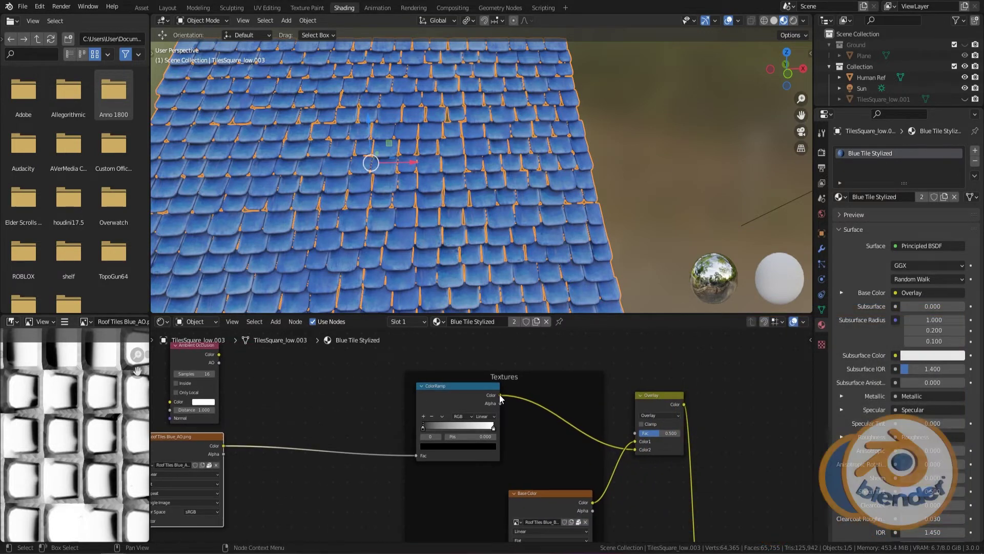
middle_drag(617, 433, 491, 418)
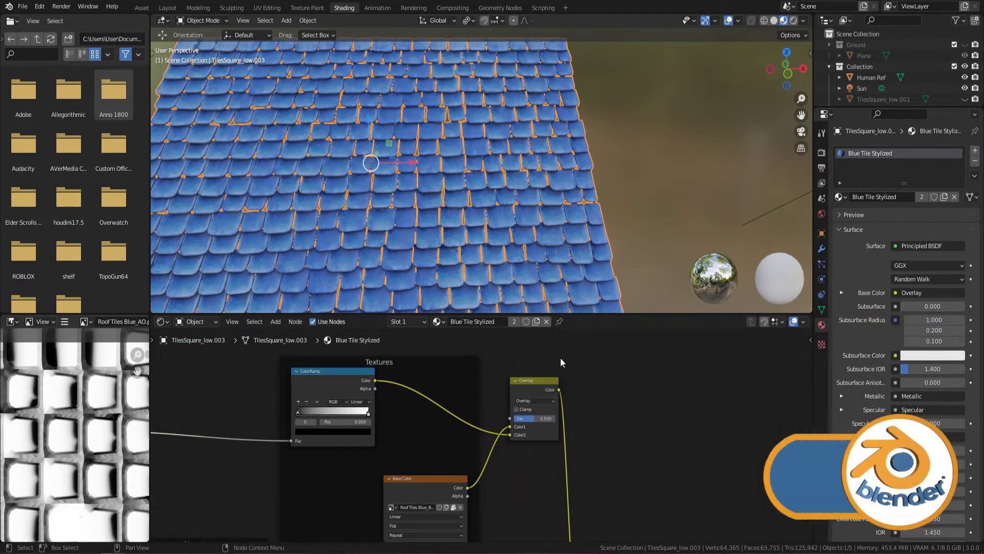
Try out a spare MixRGB node with the Overlay blending mode beside the existing Overlay node, and delete it.
key(shift+a)
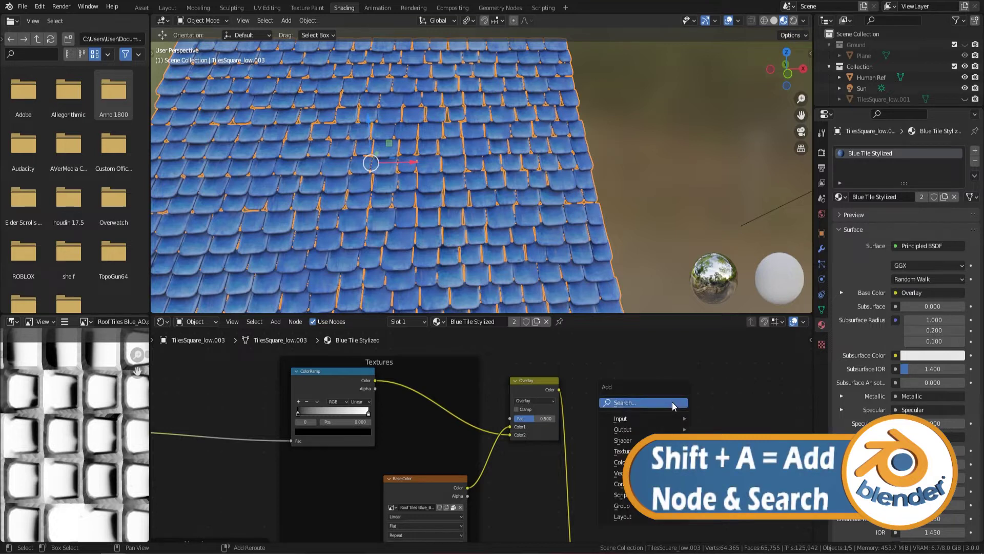
click(654, 401)
text(mix)
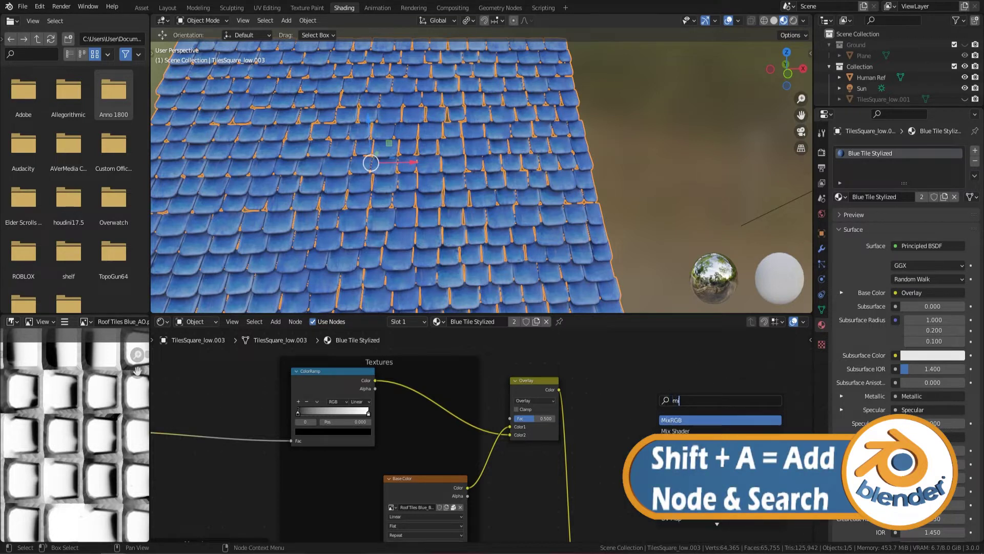
click(681, 421)
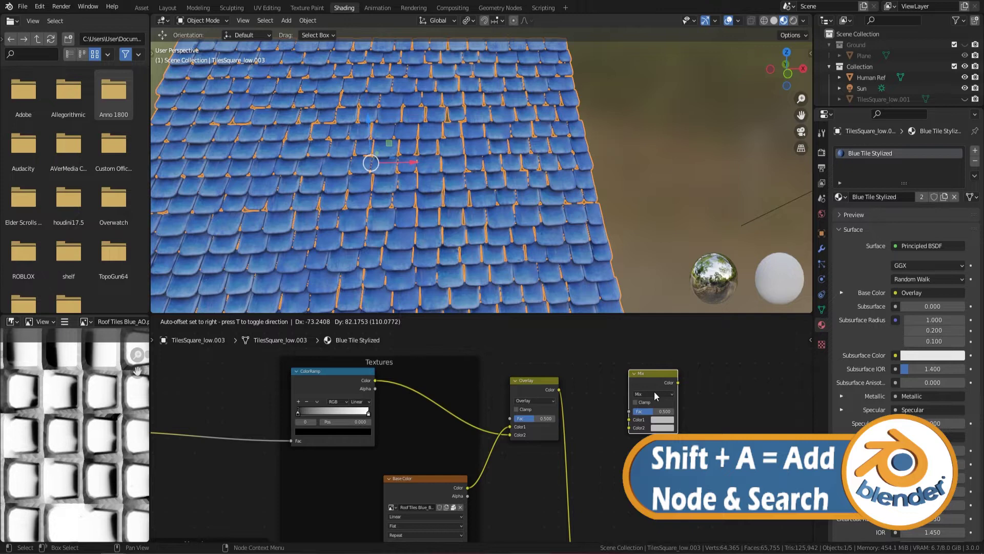
click(656, 391)
click(658, 393)
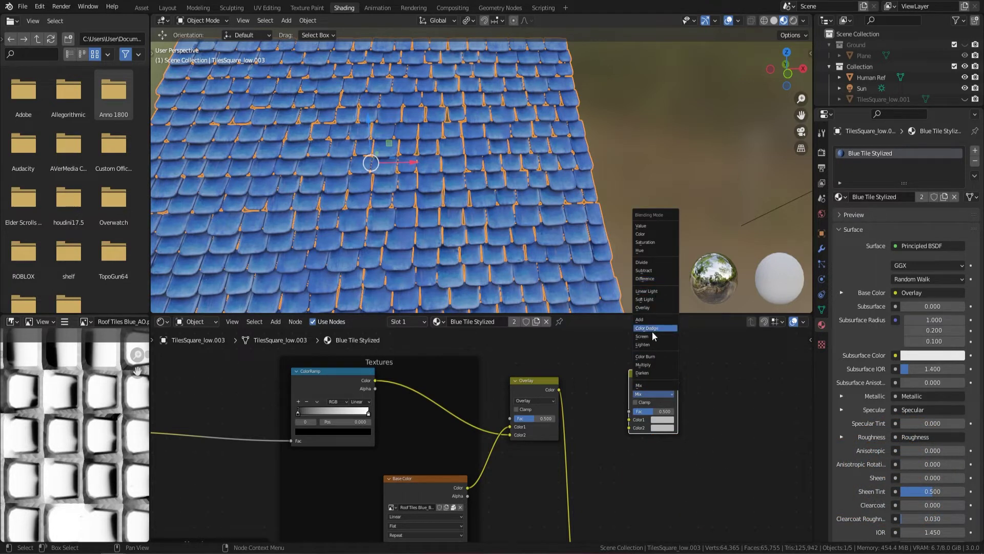
click(644, 307)
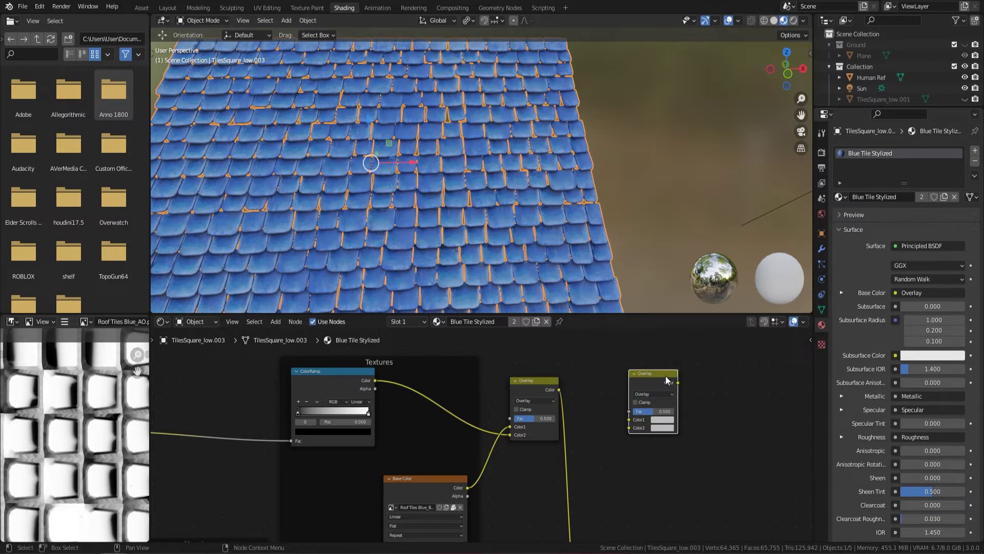
key(x)
Try shifting the ColorRamp's black and white stops to adjust the ambient occlusion contrast.
scroll(521, 451, down, 2)
middle_drag(515, 482, 428, 449)
middle_drag(330, 450, 367, 389)
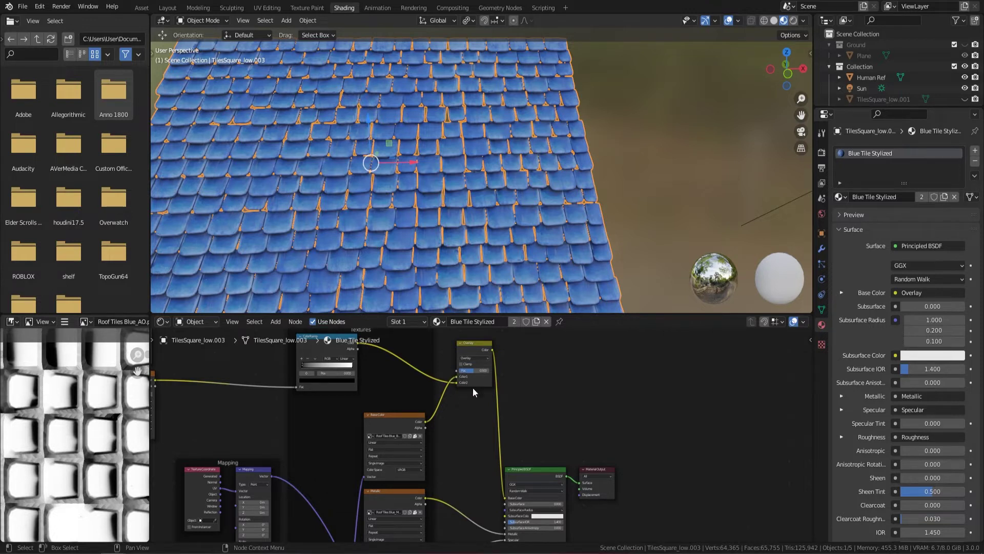
middle_drag(576, 372, 539, 385)
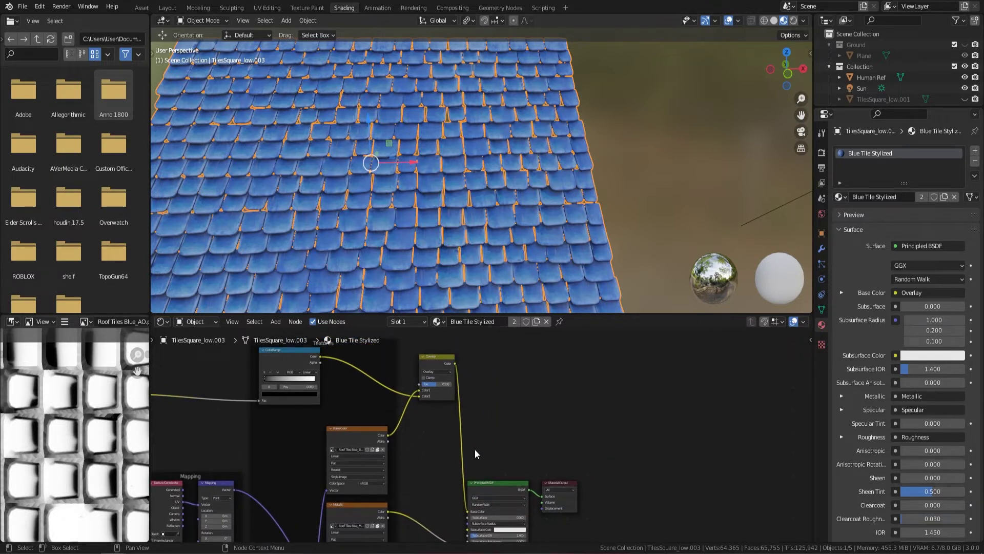
middle_drag(369, 418, 532, 430)
scroll(490, 408, up, 3)
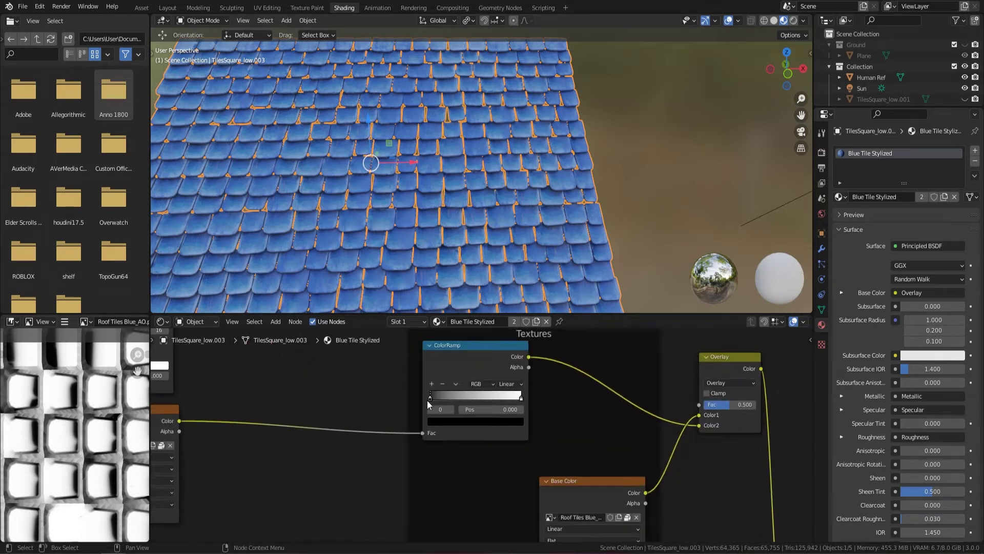
drag(429, 398, 392, 392)
drag(521, 399, 566, 402)
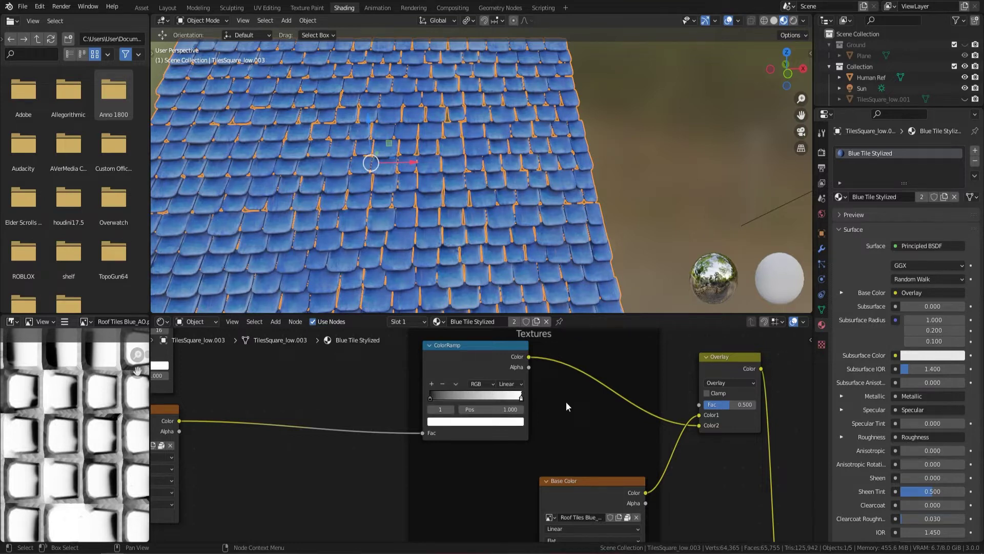
click(431, 399)
mouse_move(431, 398)
mouse_down()
mouse_move(512, 404)
mouse_move(417, 392)
mouse_up()
Add a spare Ambient Occlusion node near the existing one above the Roof Tiles Blue_AO.png texture, and delete it.
scroll(209, 441, down, 1)
middle_drag(208, 437, 262, 444)
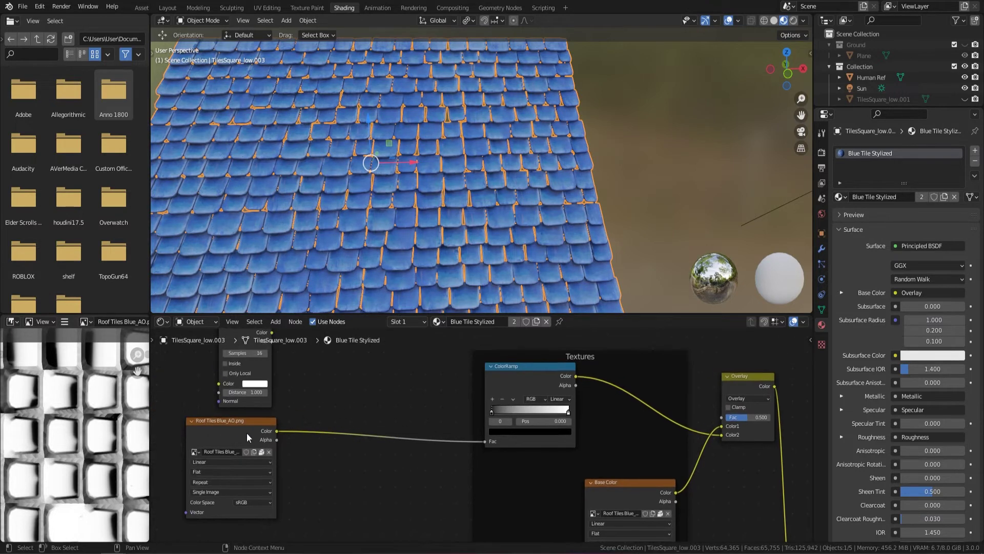
scroll(319, 390, down, 2)
middle_drag(319, 390, 382, 368)
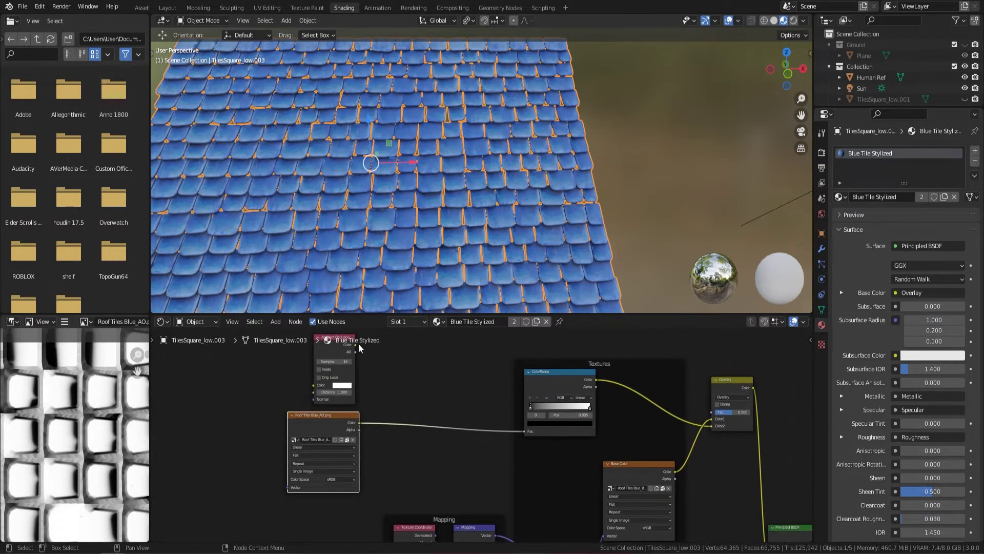
middle_drag(411, 400, 370, 442)
scroll(297, 379, up, 4)
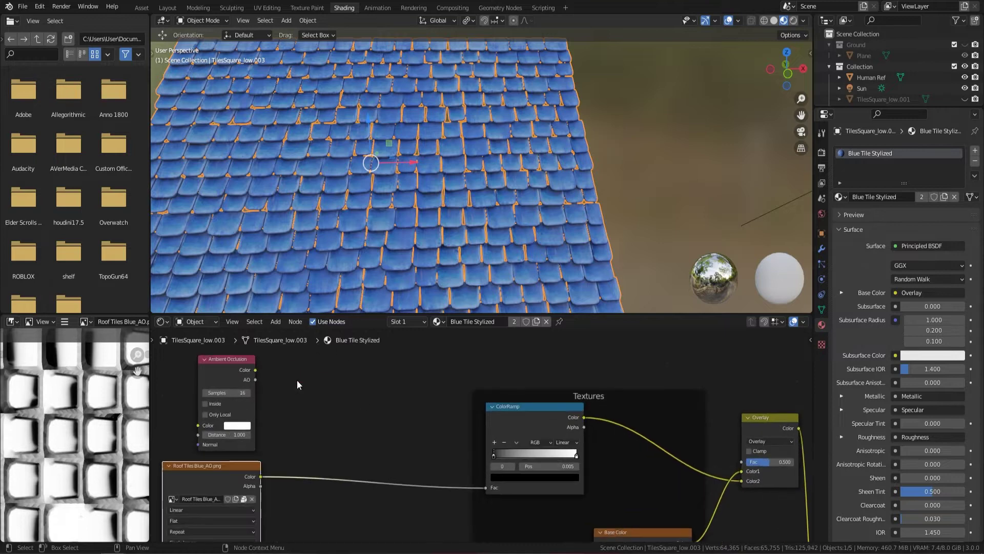
middle_drag(298, 380, 410, 411)
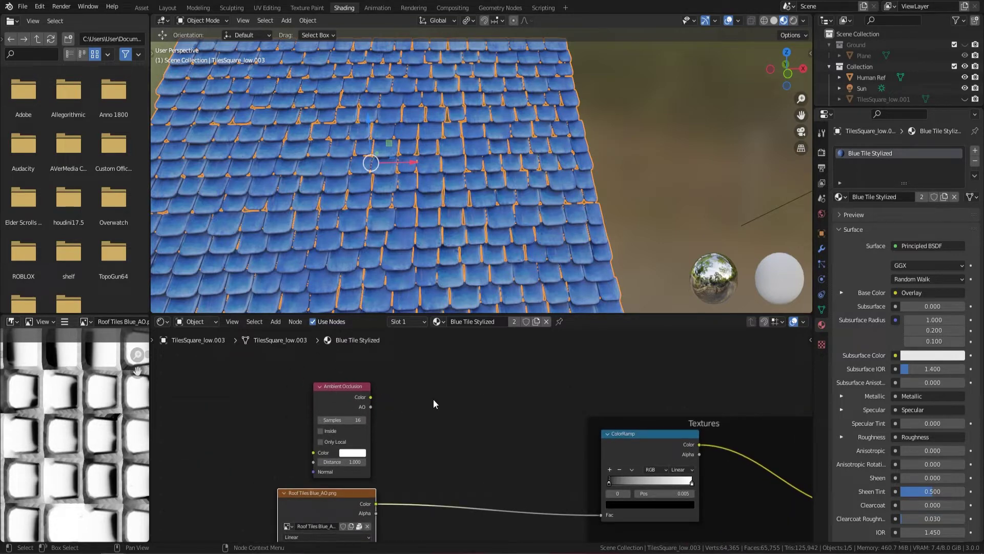
key(shift+a)
click(414, 401)
text(amb)
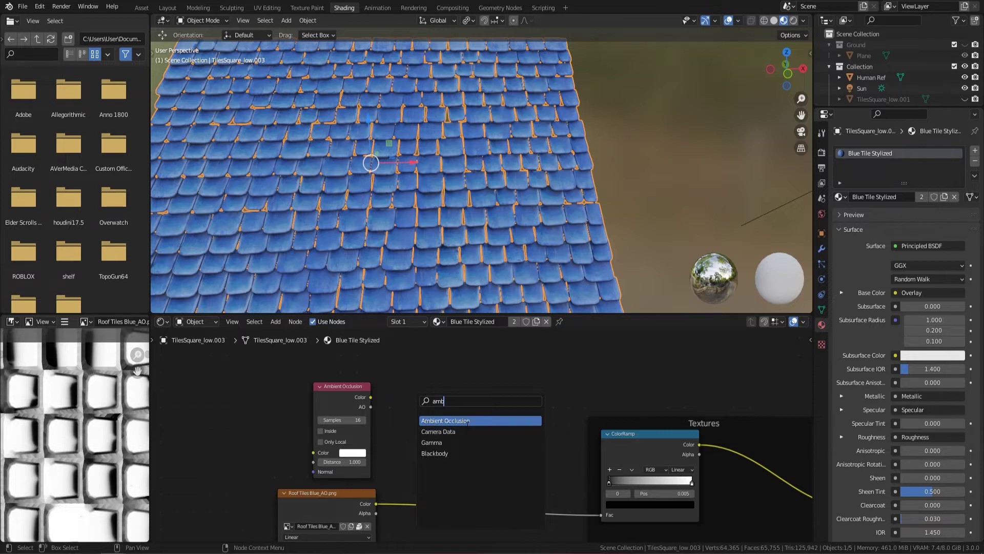
click(467, 423)
click(224, 376)
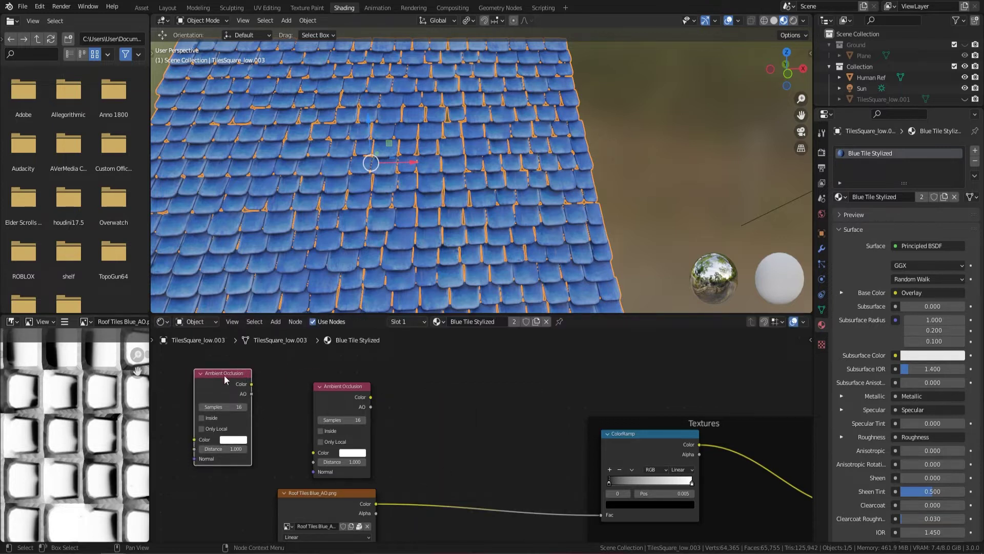
key(x)
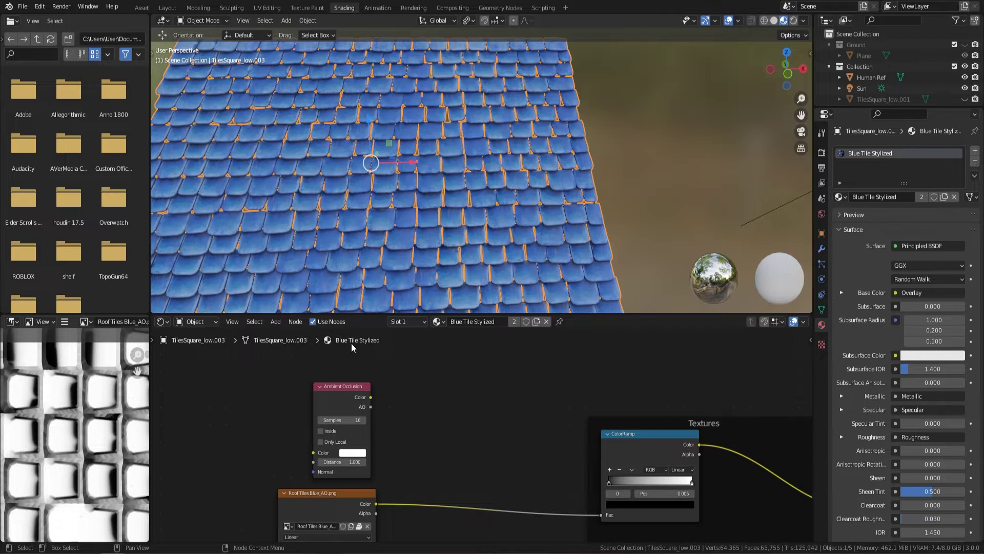
Switch the viewport to rendered shading and connect the Ambient Occlusion node's AO output to the ColorRamp's Fac input.
mouse_move(371, 408)
mouse_down()
mouse_move(598, 461)
mouse_move(590, 501)
mouse_move(481, 449)
mouse_up()
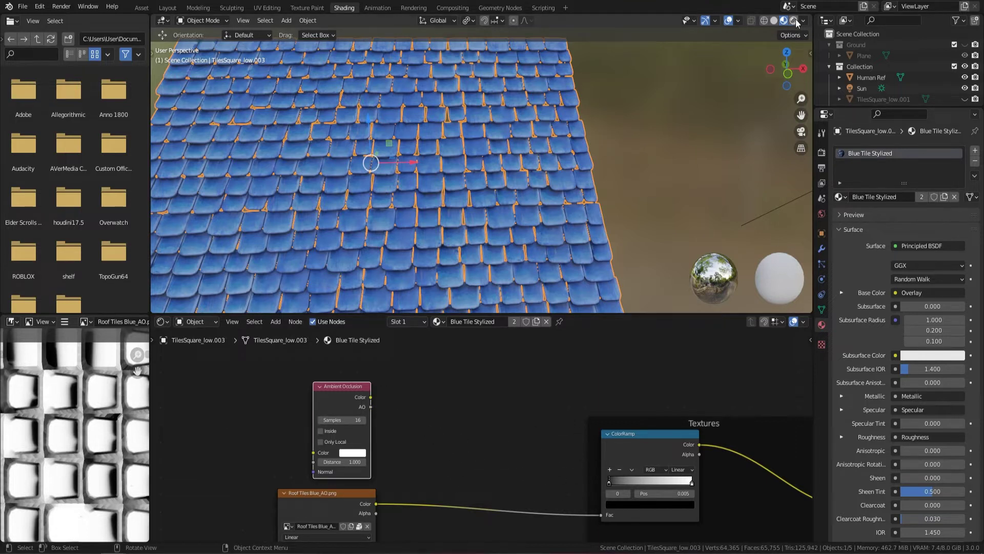
click(793, 23)
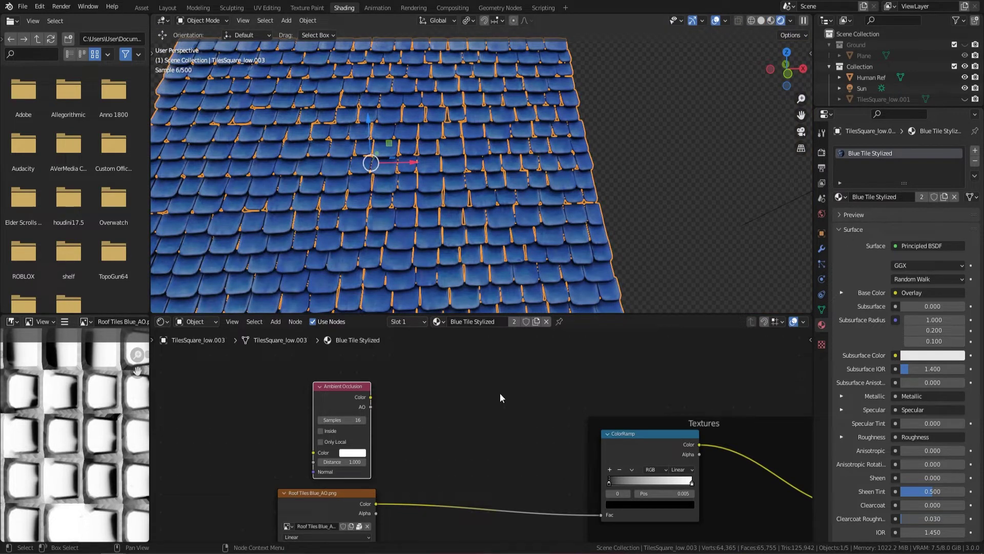
drag(370, 398, 451, 431)
drag(370, 406, 546, 472)
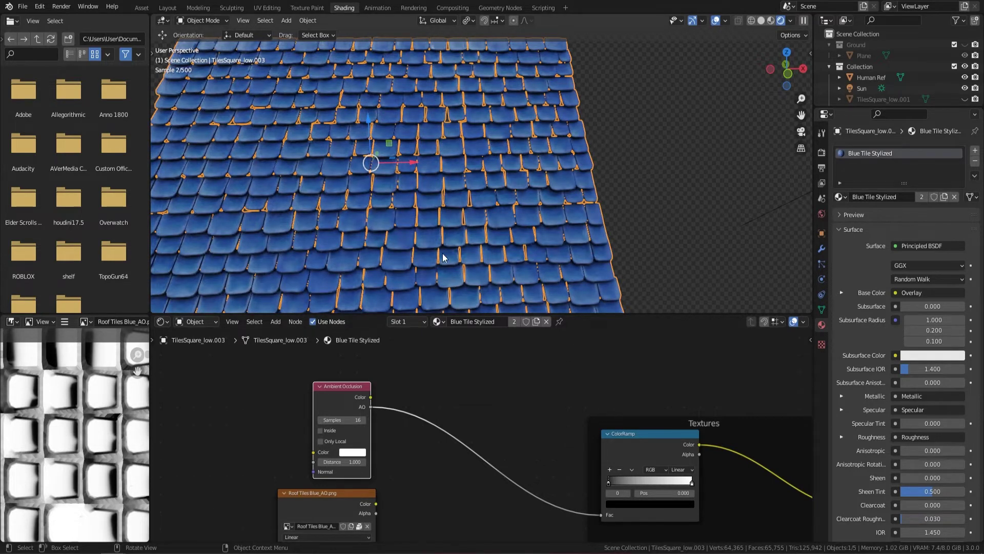
middle_drag(378, 504, 392, 443)
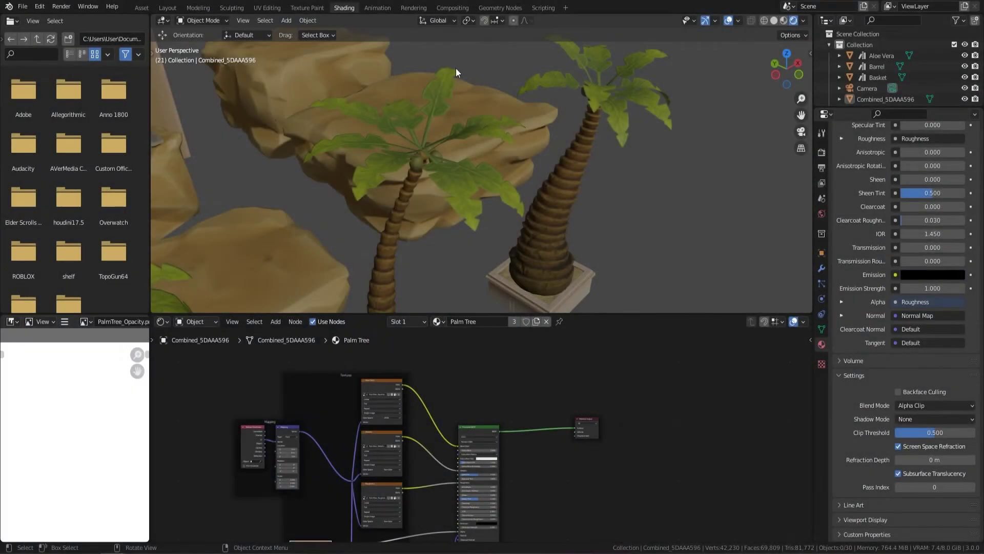
Examine the Palm Tree material's opacity texture node and how it connects to the Principled BSDF.
scroll(444, 413, down, 2)
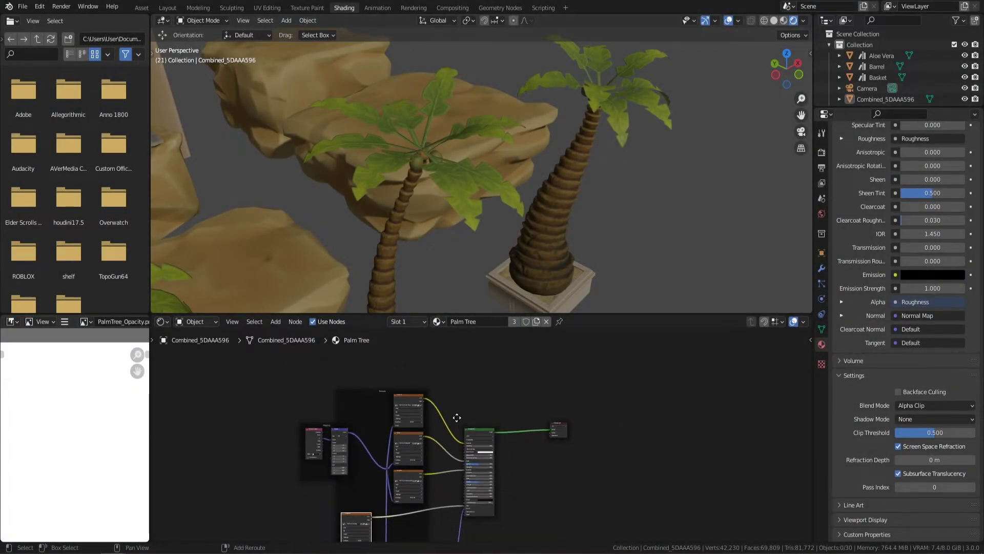
middle_drag(444, 413, 449, 382)
scroll(449, 382, up, 6)
middle_drag(433, 437, 483, 341)
scroll(398, 384, up, 5)
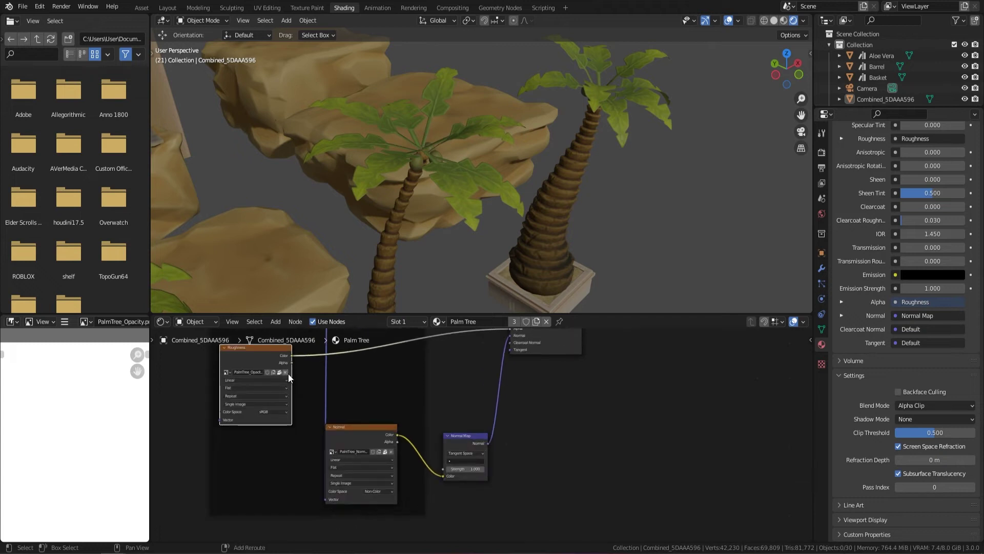
middle_drag(242, 356, 303, 391)
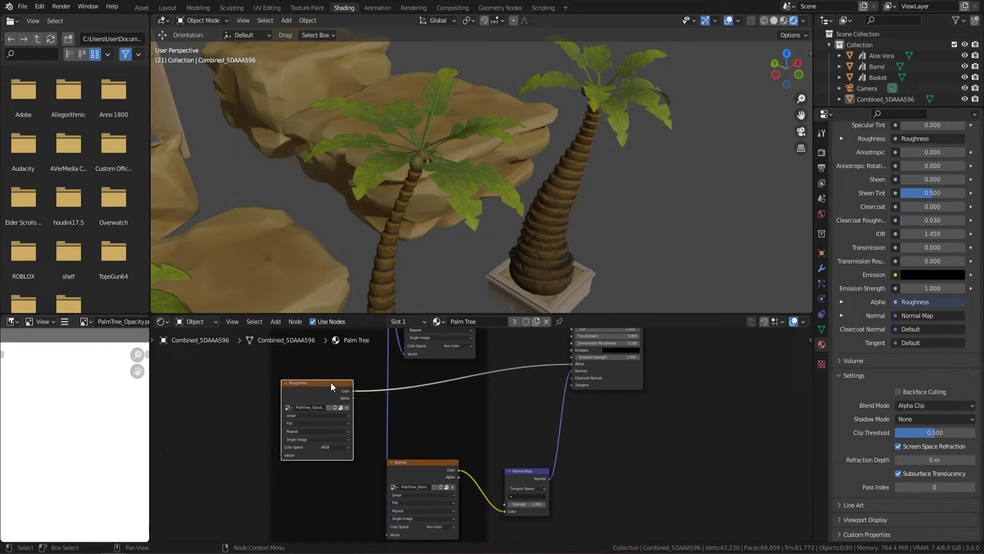
scroll(316, 410, up, 2)
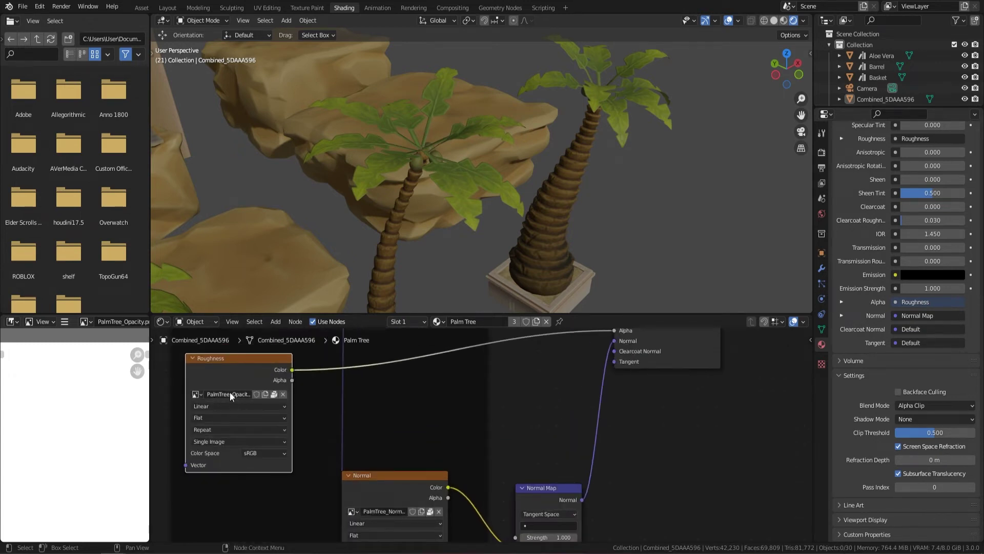
scroll(361, 385, down, 3)
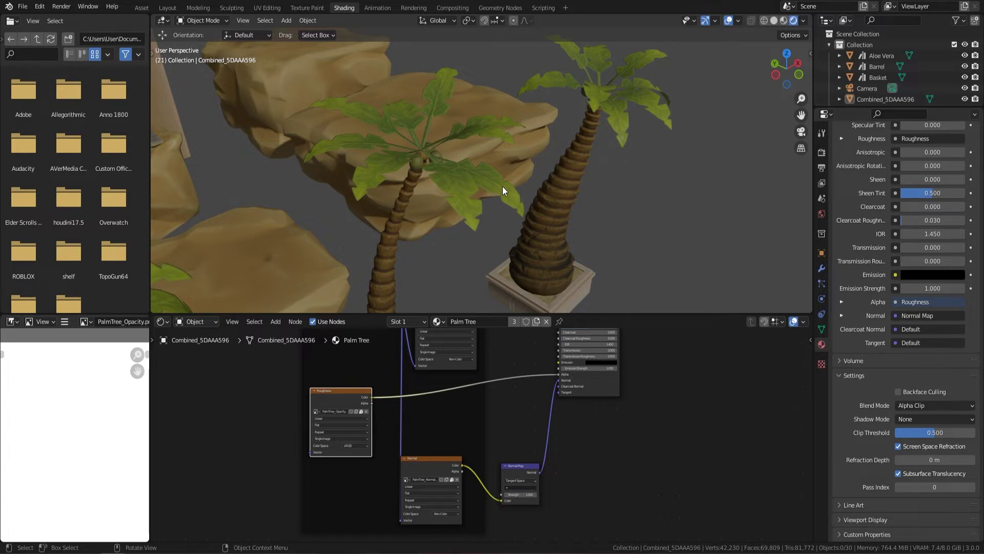
middle_drag(498, 372, 390, 418)
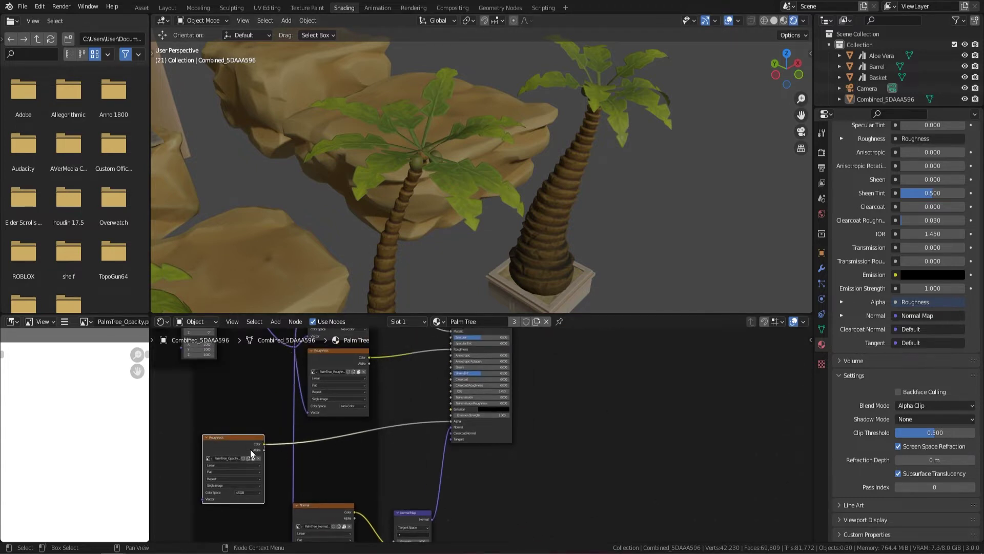
scroll(217, 459, up, 2)
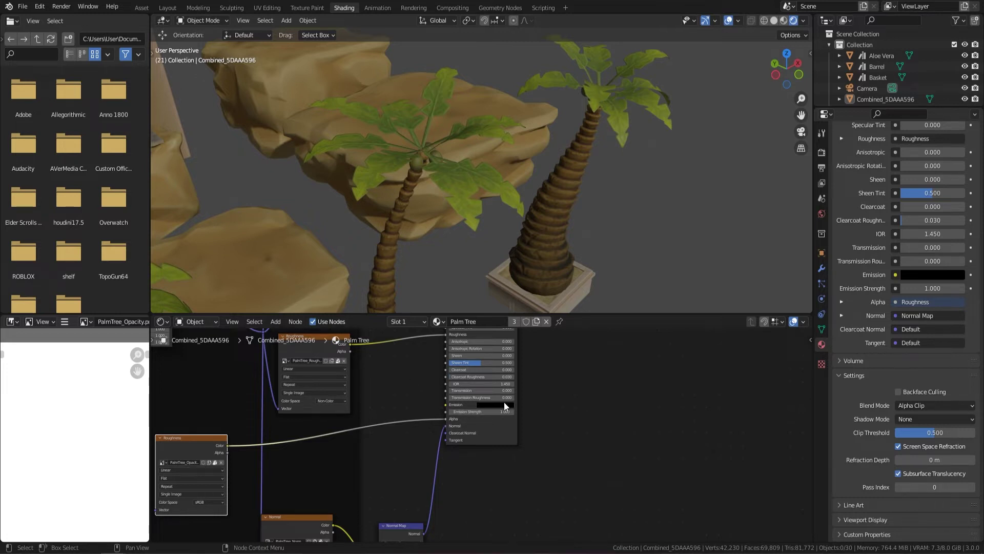
Set the Palm Tree material's blend mode to Opaque and inspect the leaves.
middle_drag(446, 274, 444, 60)
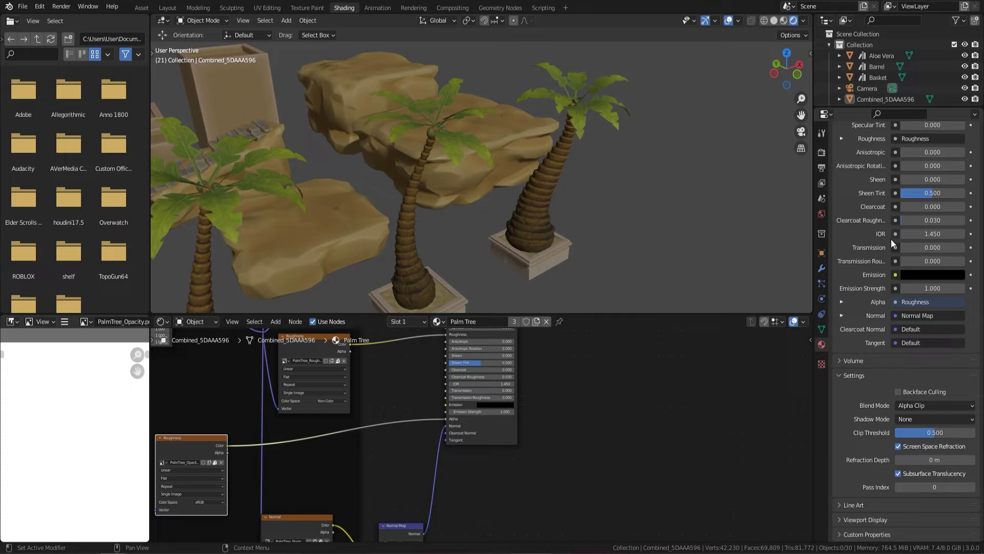
scroll(898, 225, up, 15)
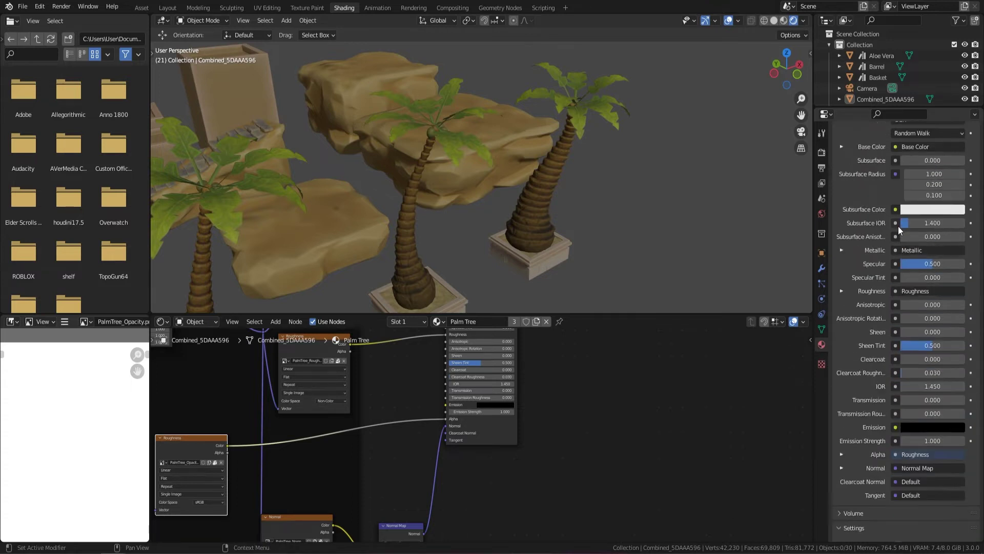
scroll(916, 231, down, 15)
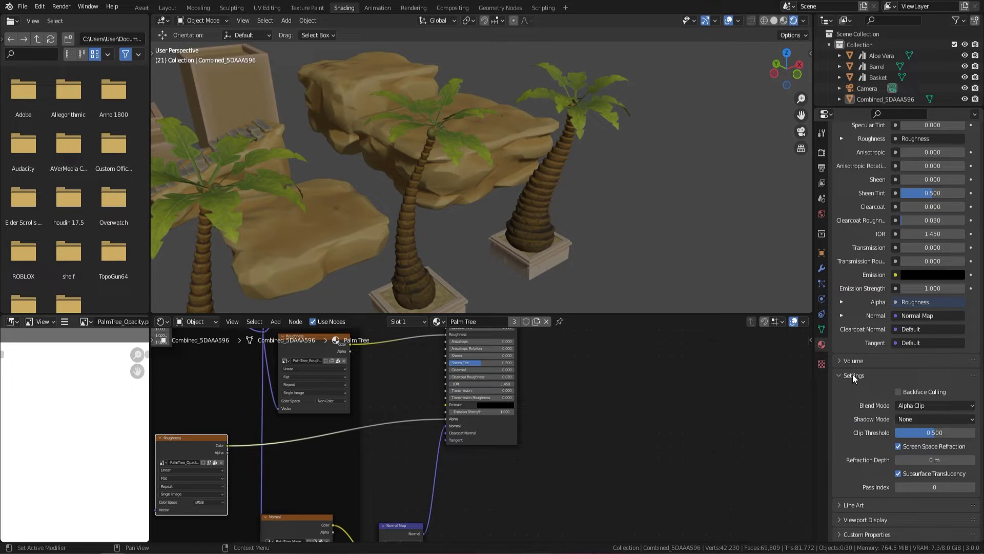
click(927, 405)
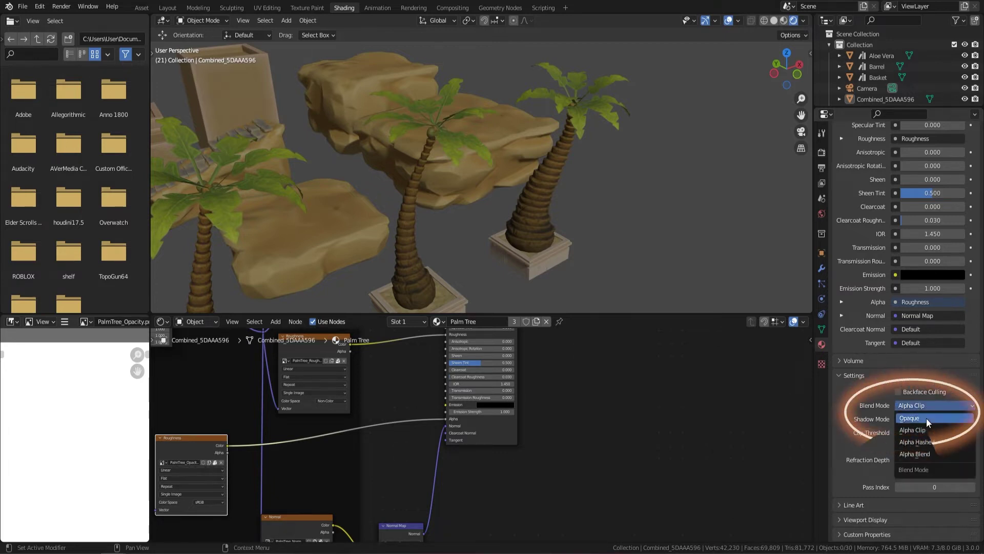
click(927, 418)
scroll(459, 154, up, 3)
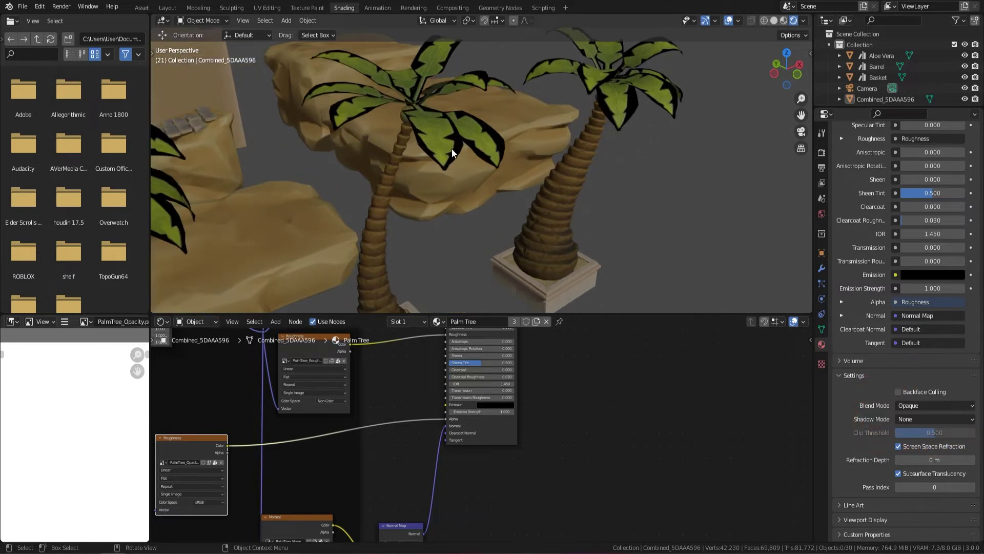
Set the Palm Tree material's blend mode to Alpha Clip and its shadow mode to Opaque.
click(924, 405)
click(923, 429)
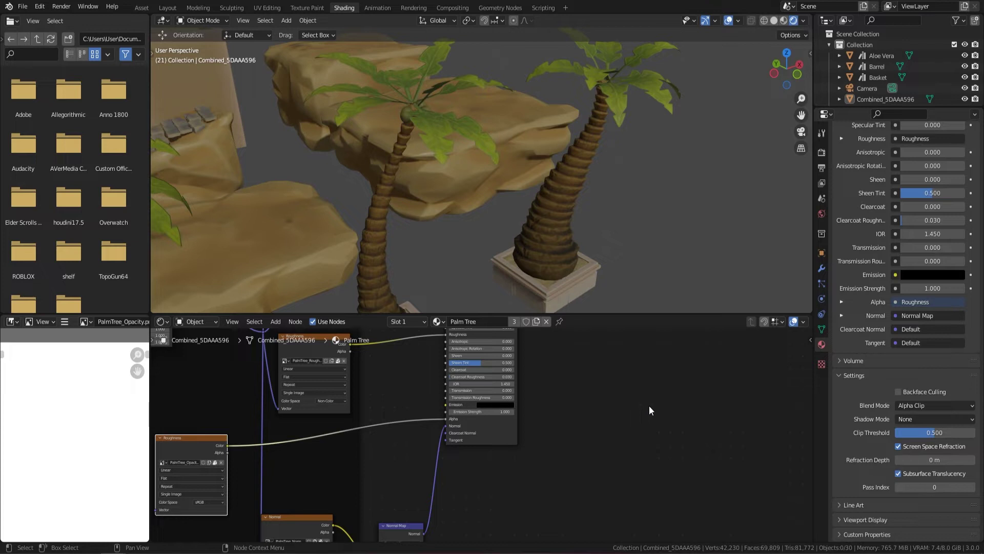
click(922, 419)
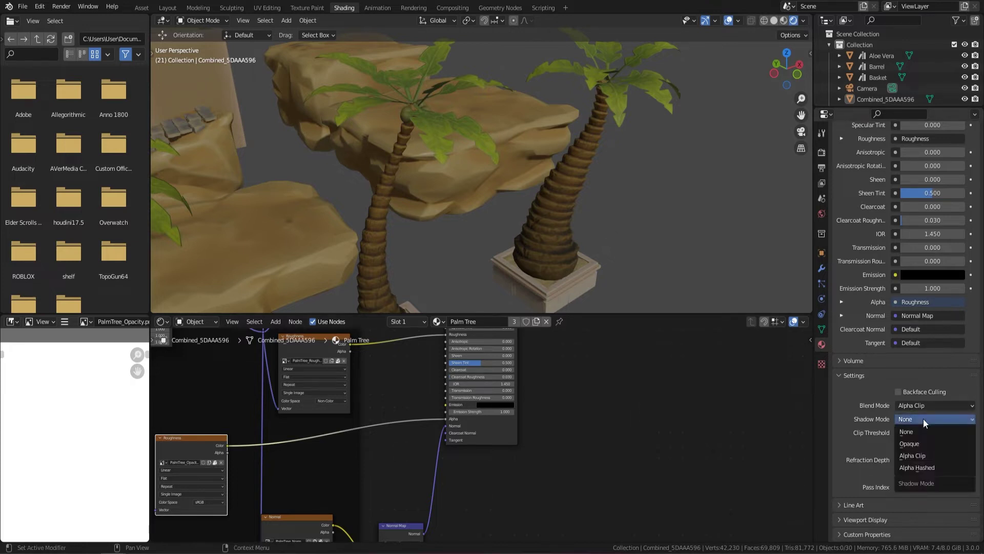
click(926, 444)
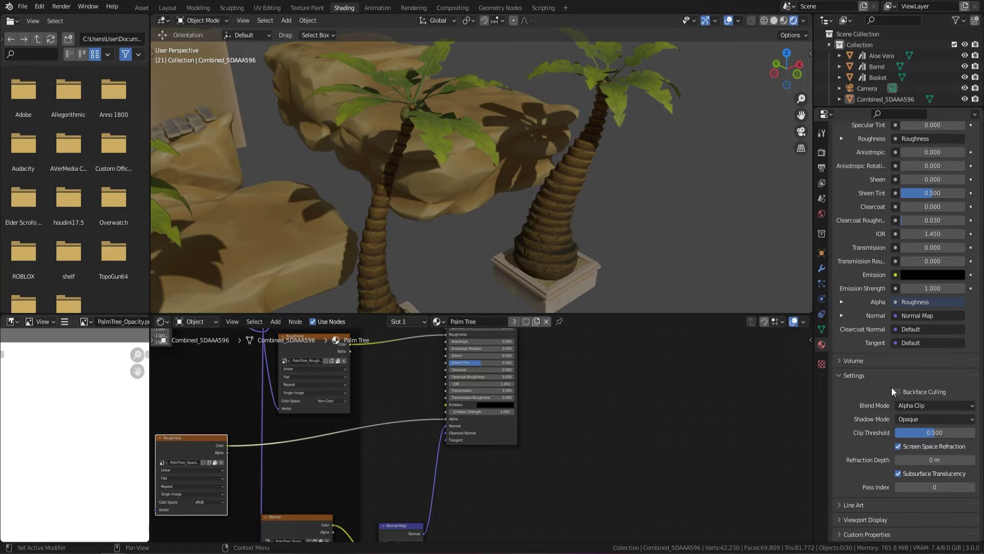
Set the Palm Tree material's shadow mode to Alpha Clip and its clip threshold to 0.915.
click(921, 418)
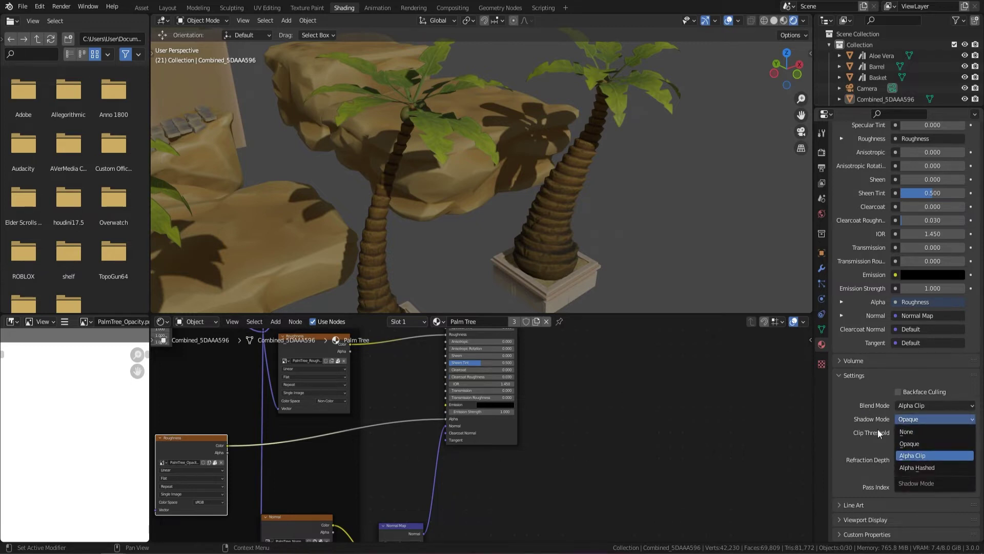
click(924, 456)
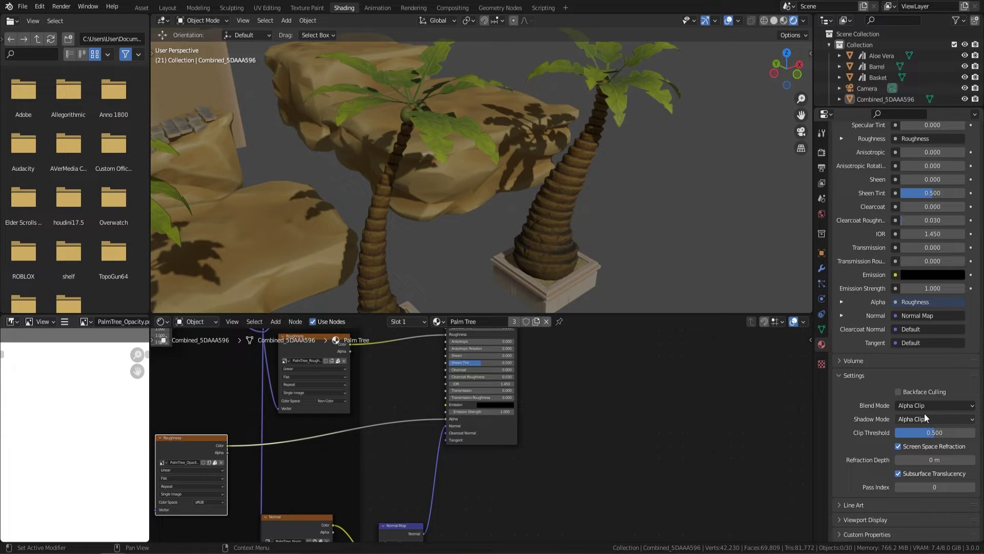
scroll(484, 202, up, 5)
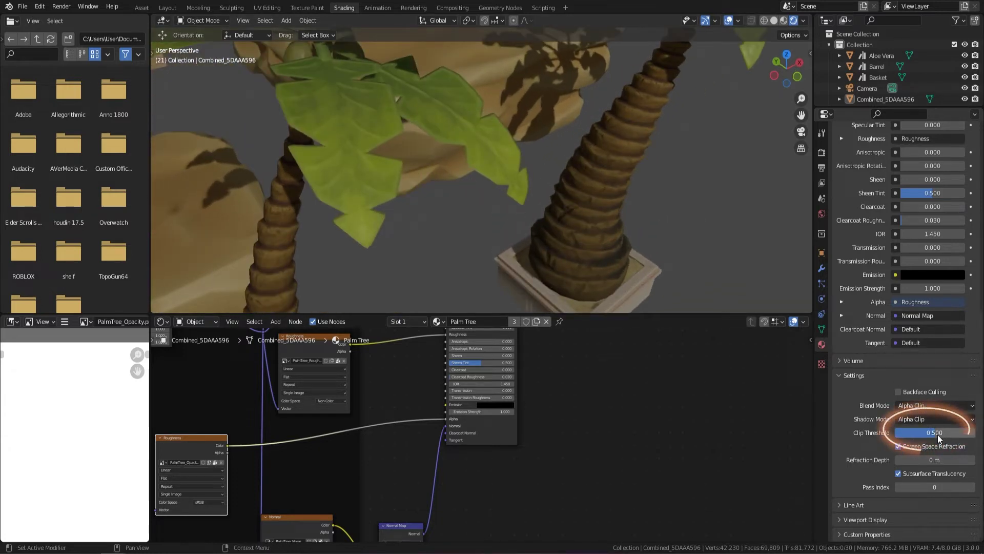
mouse_move(935, 432)
mouse_down()
mouse_move(895, 432)
mouse_move(974, 432)
mouse_move(935, 432)
mouse_move(963, 432)
mouse_up()
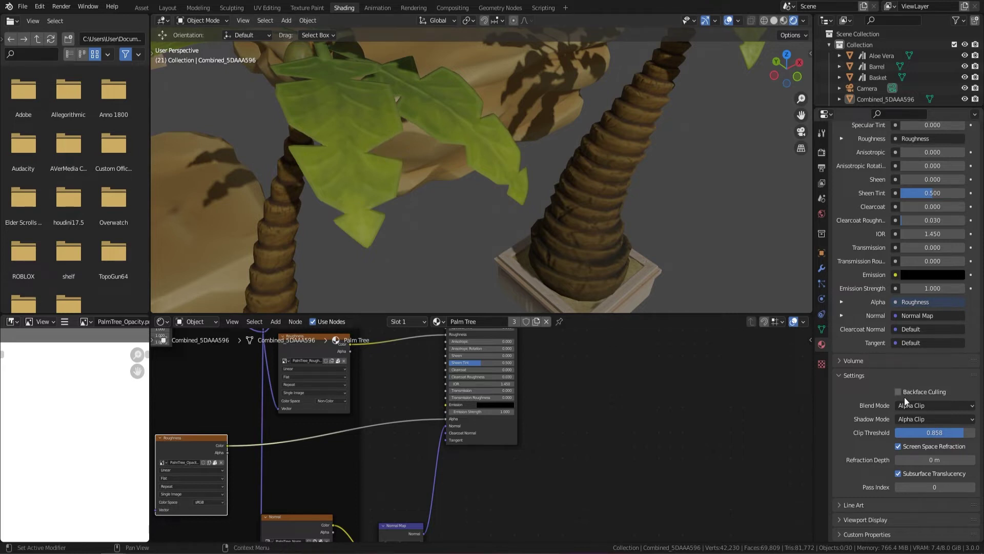
mouse_move(957, 433)
mouse_down()
mouse_move(903, 432)
mouse_move(968, 432)
mouse_up()
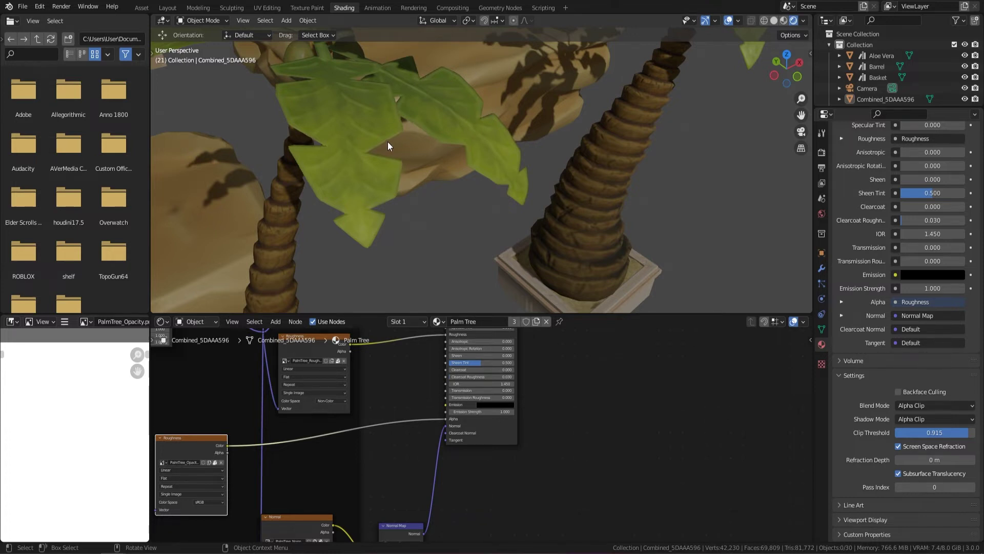
Turn the Palm Tree material's Screen Space Refraction off and back on to compare its effect on the leaves.
click(900, 445)
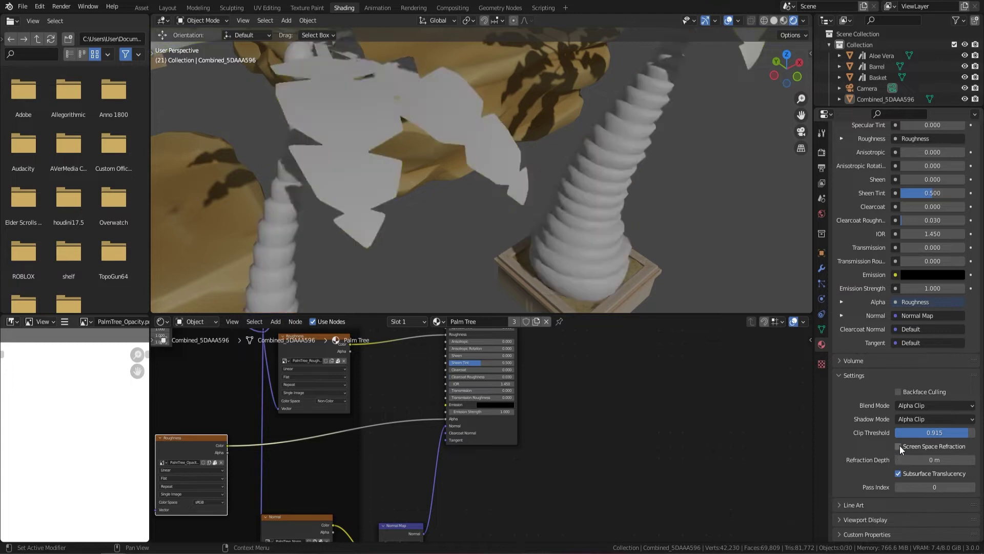
click(899, 446)
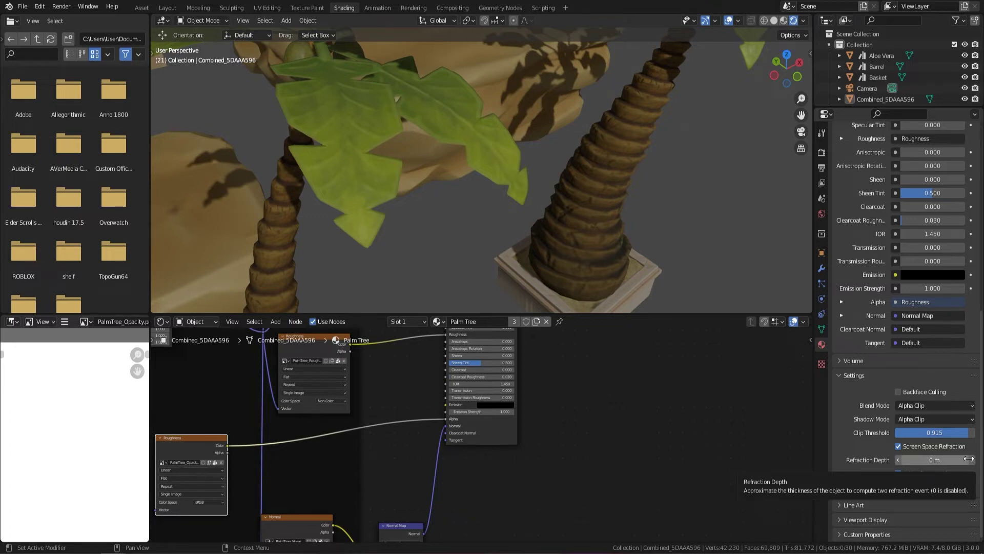
Inspect the glowing lantern of the Light.001 object in the graveyard scene up close and from different angles.
scroll(587, 414, down, 5)
mouse_move(548, 400)
middle_down()
mouse_move(585, 450)
mouse_move(552, 416)
middle_up()
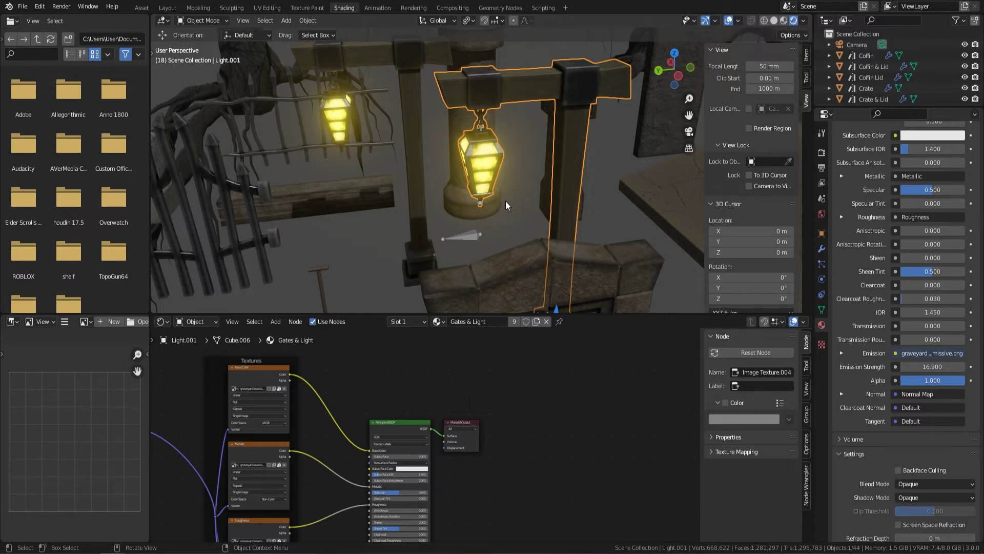
middle_drag(476, 185, 502, 177)
scroll(571, 181, up, 3)
scroll(570, 182, down, 3)
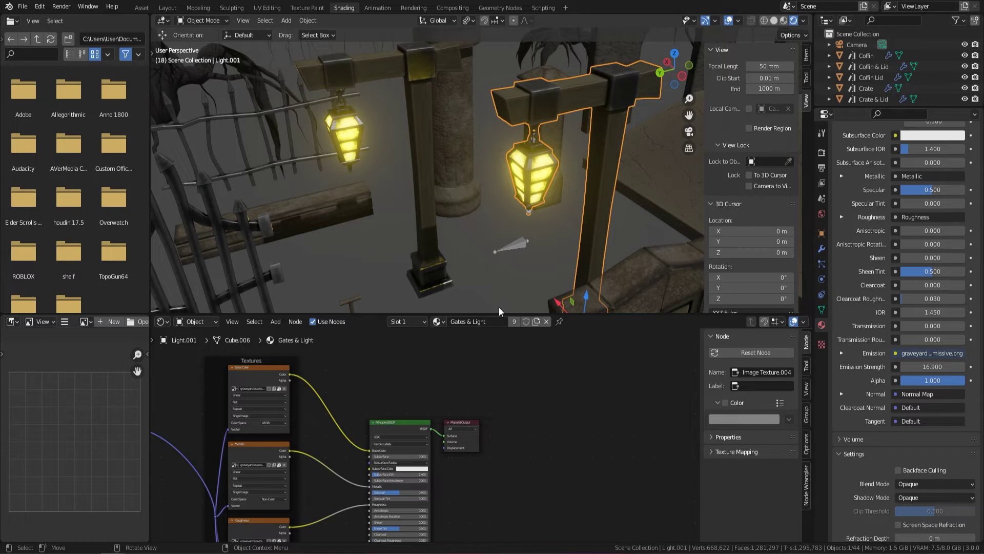
scroll(562, 217, up, 4)
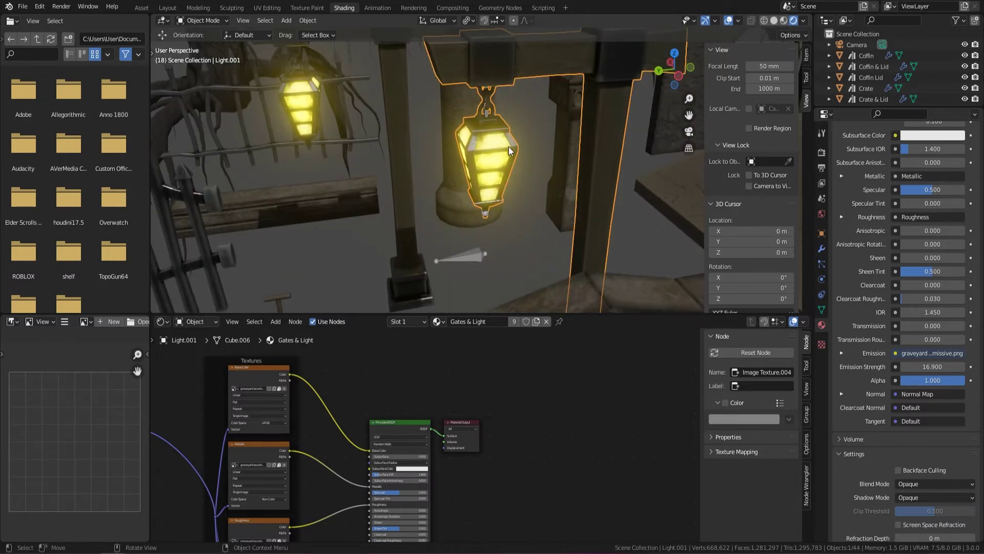
scroll(377, 461, down, 4)
Examine the Gates & Light material's emissive image texture node and its link to the Principled BSDF's Emission input.
middle_drag(377, 460, 435, 376)
scroll(425, 458, up, 3)
middle_drag(424, 463, 444, 409)
middle_drag(344, 427, 378, 355)
scroll(339, 404, up, 2)
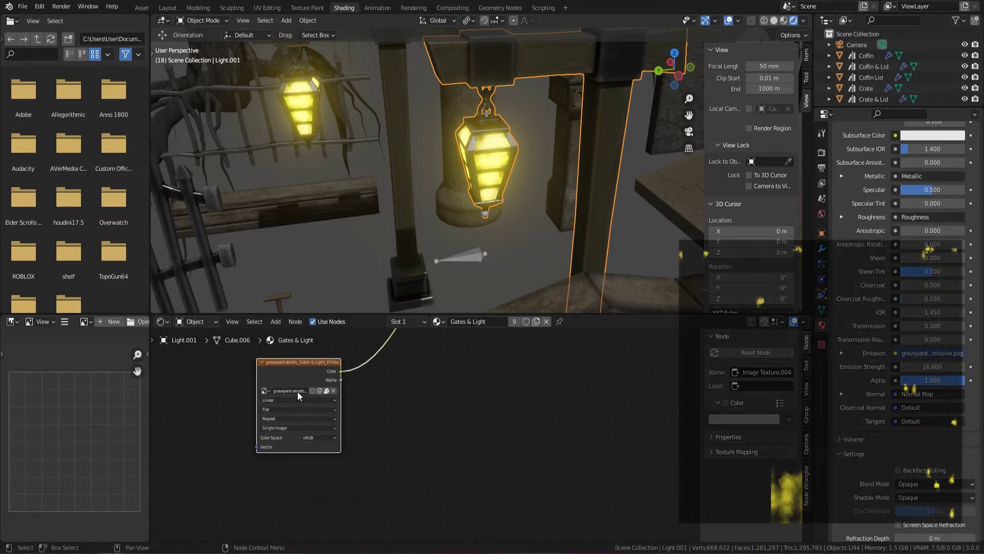
scroll(411, 388, down, 2)
mouse_move(445, 426)
middle_down()
mouse_move(445, 459)
mouse_move(446, 425)
middle_up()
drag(432, 374, 476, 440)
scroll(383, 461, up, 2)
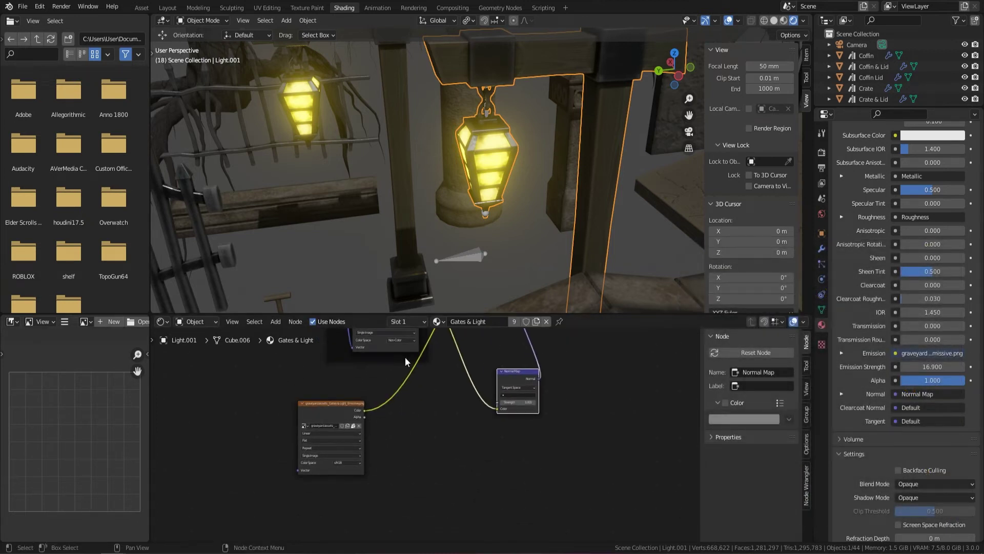
middle_drag(447, 388, 318, 510)
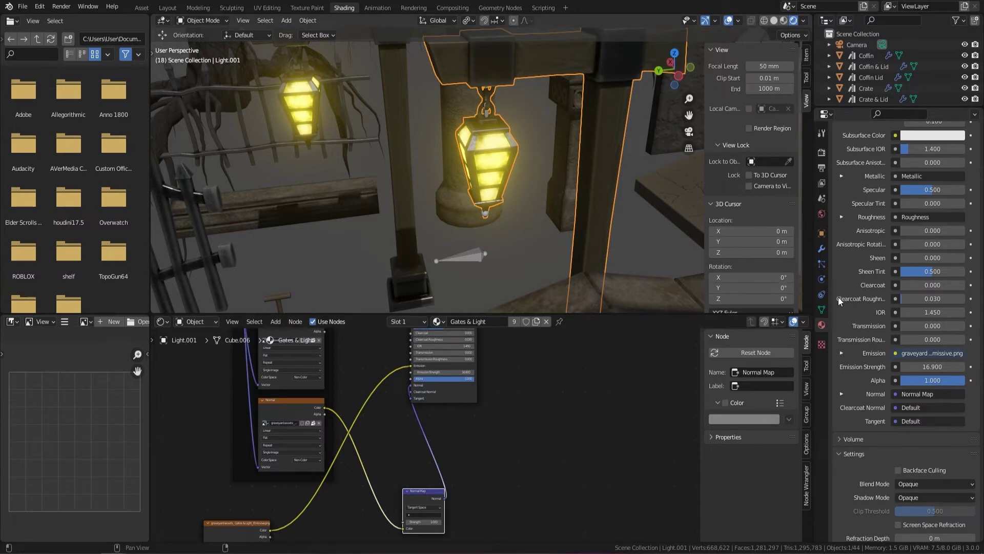
Set the Gates & Light material's emission strength to 15.9.
scroll(903, 184, up, 5)
scroll(899, 179, up, 5)
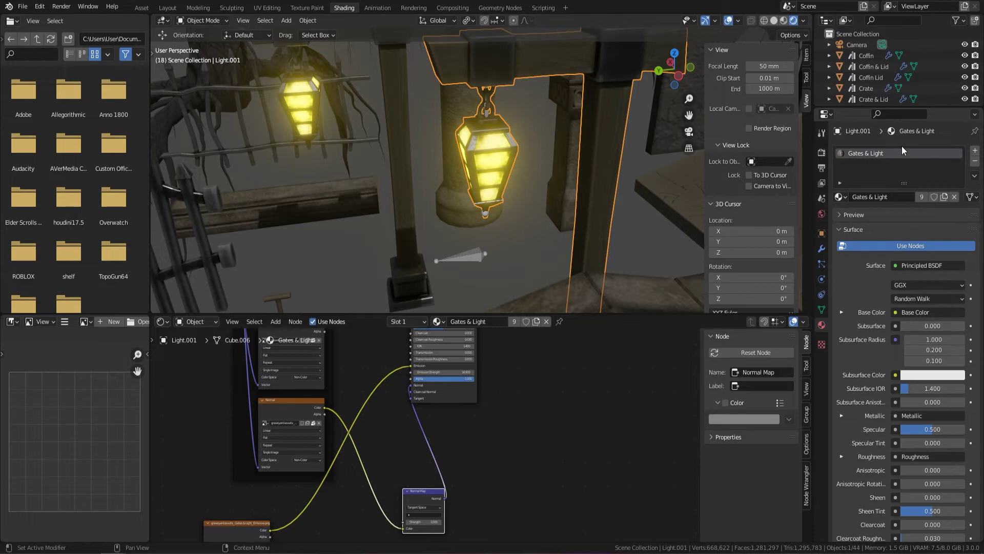
scroll(921, 239, down, 10)
scroll(919, 254, down, 1)
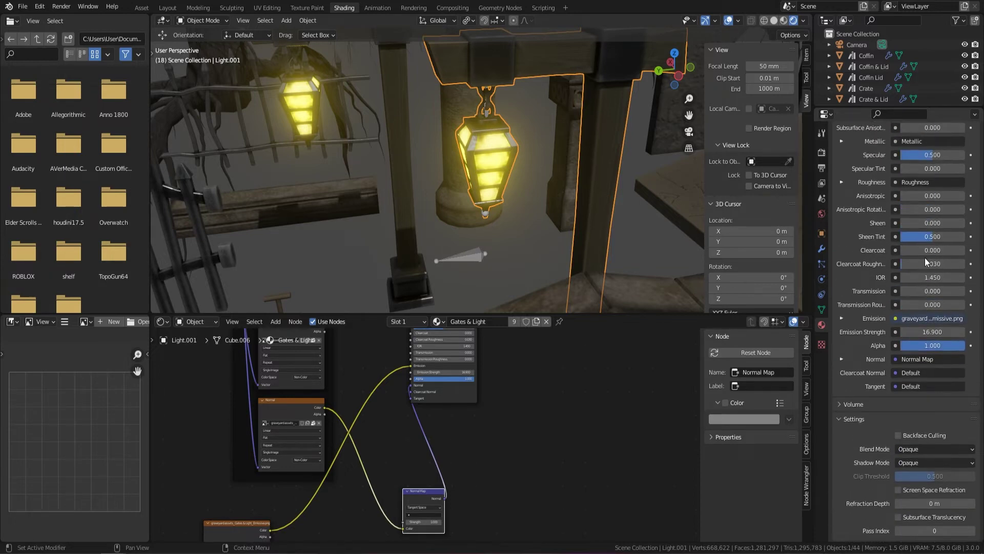
click(931, 332)
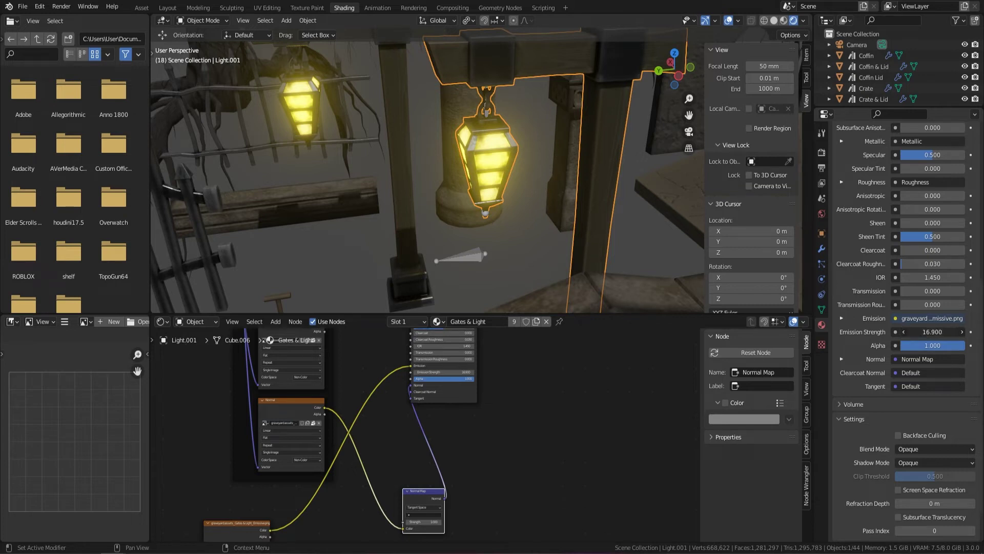
text(21.8)
key(Return)
drag(931, 332, 901, 332)
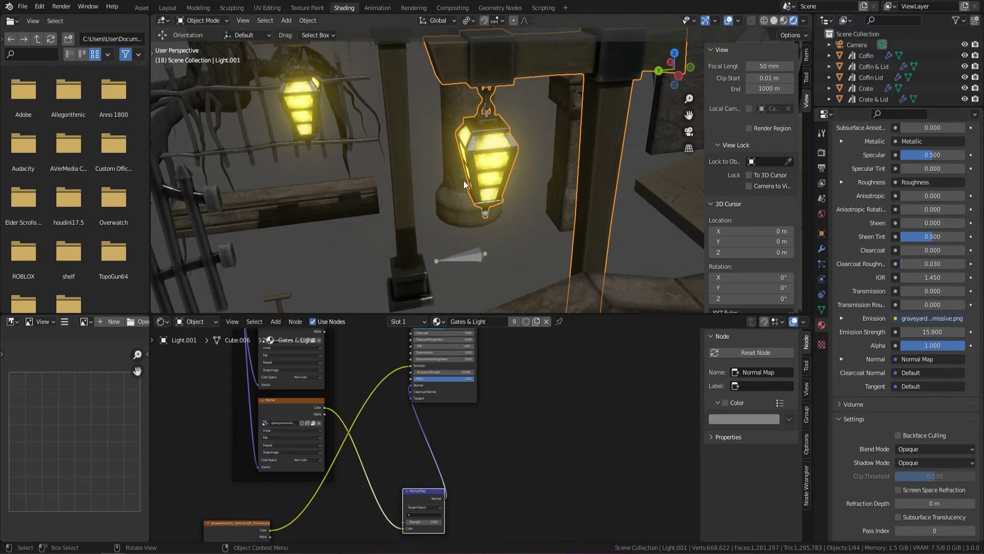
Expand the Eevee Bloom settings in the render properties and adjust the glow effect around the lanterns.
middle_drag(454, 153, 525, 174)
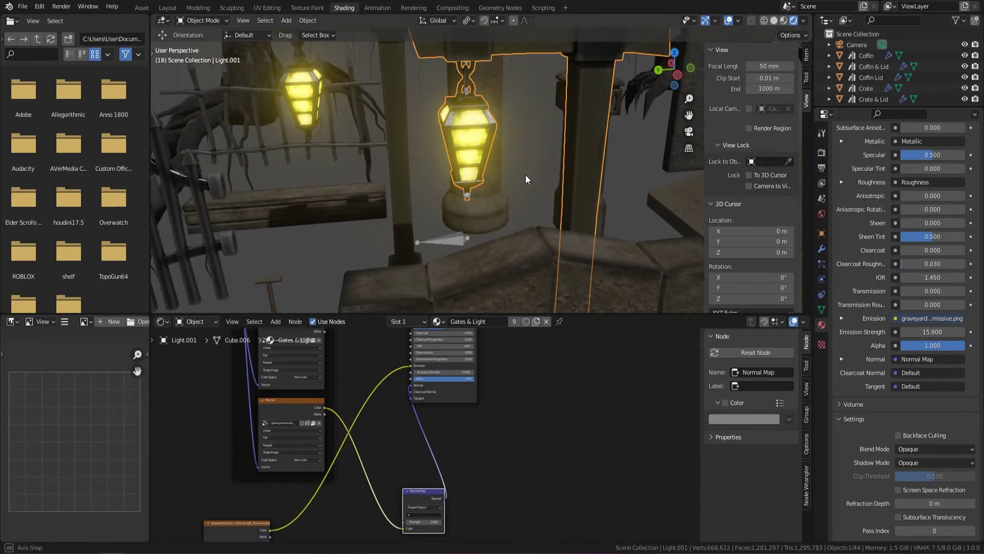
click(821, 152)
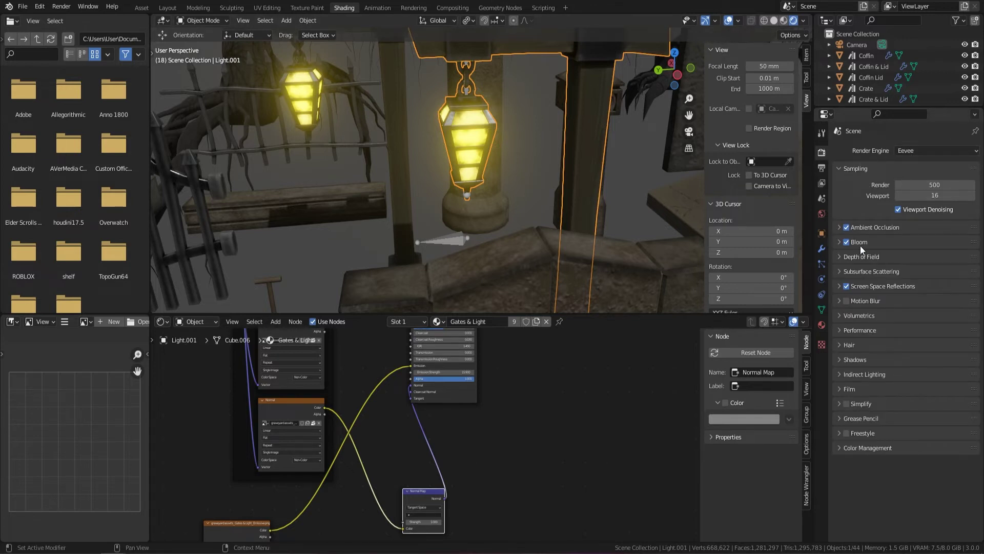
click(839, 242)
drag(909, 260, 931, 259)
scroll(381, 164, down, 5)
middle_drag(381, 164, 579, 168)
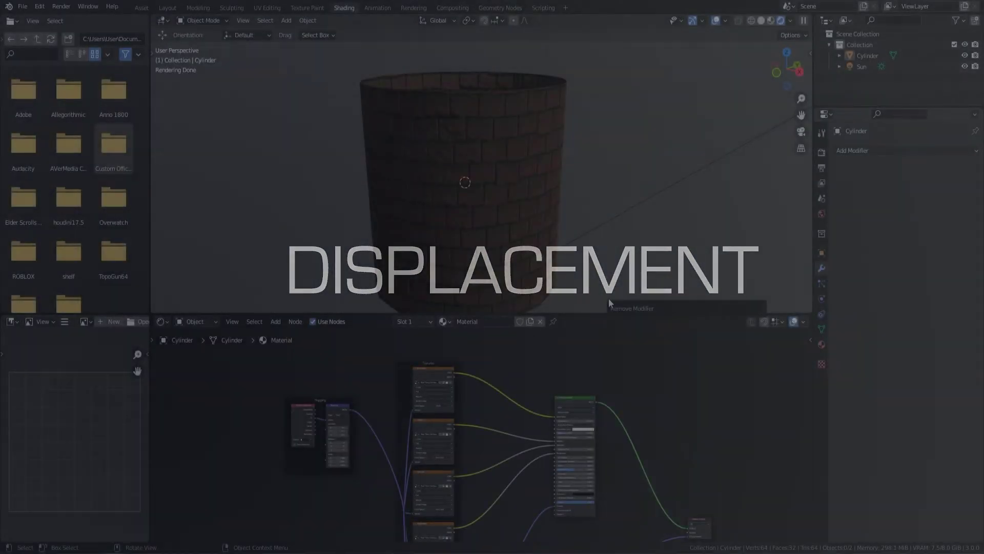
Examine the cylinder material's displacement texture and how it feeds the Displacement node's Height input.
scroll(593, 374, down, 2)
middle_drag(593, 374, 568, 516)
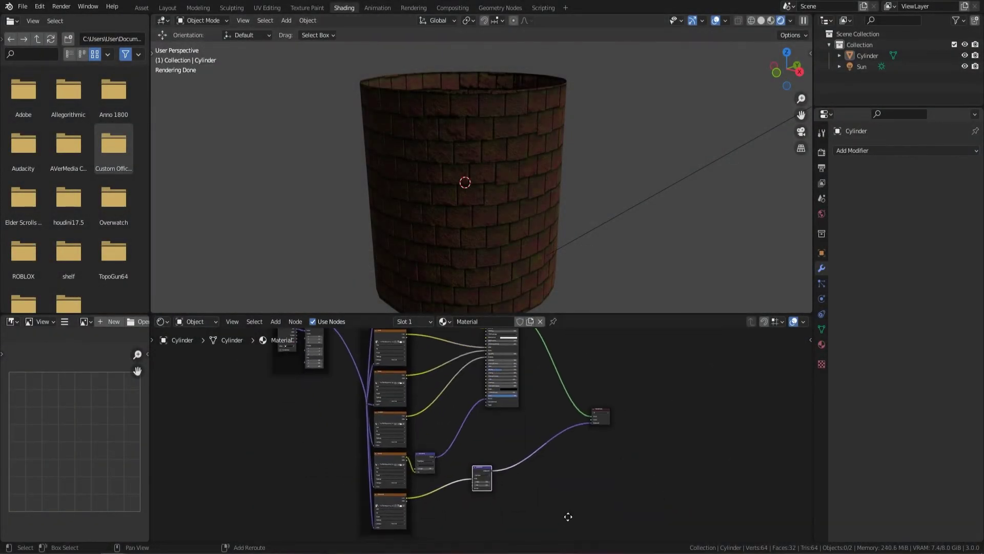
scroll(475, 446, up, 3)
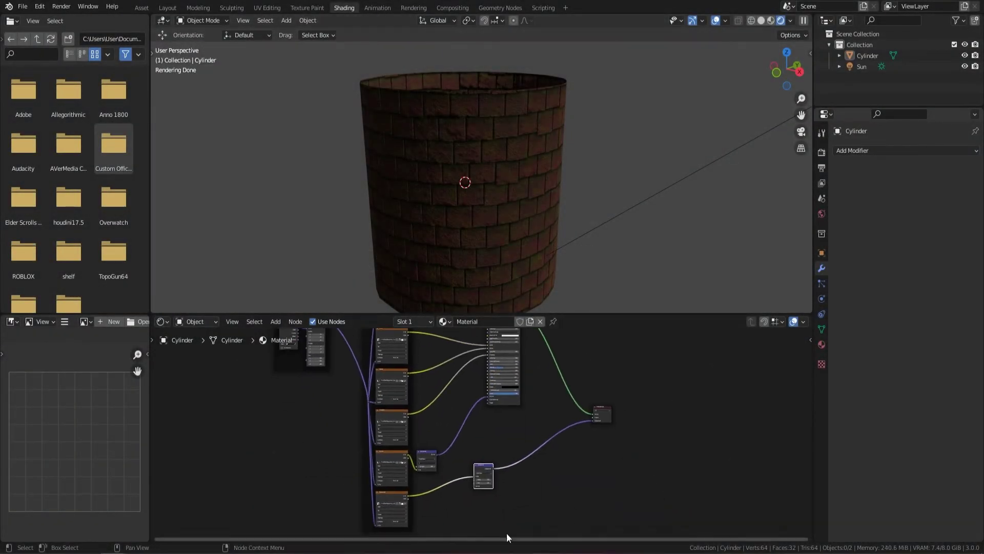
middle_drag(468, 431, 516, 303)
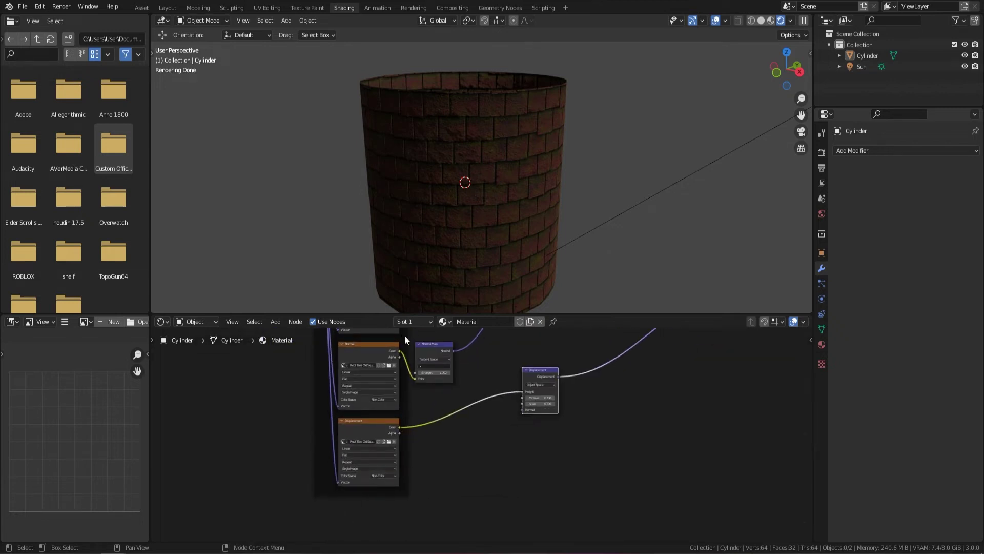
middle_drag(476, 366, 444, 399)
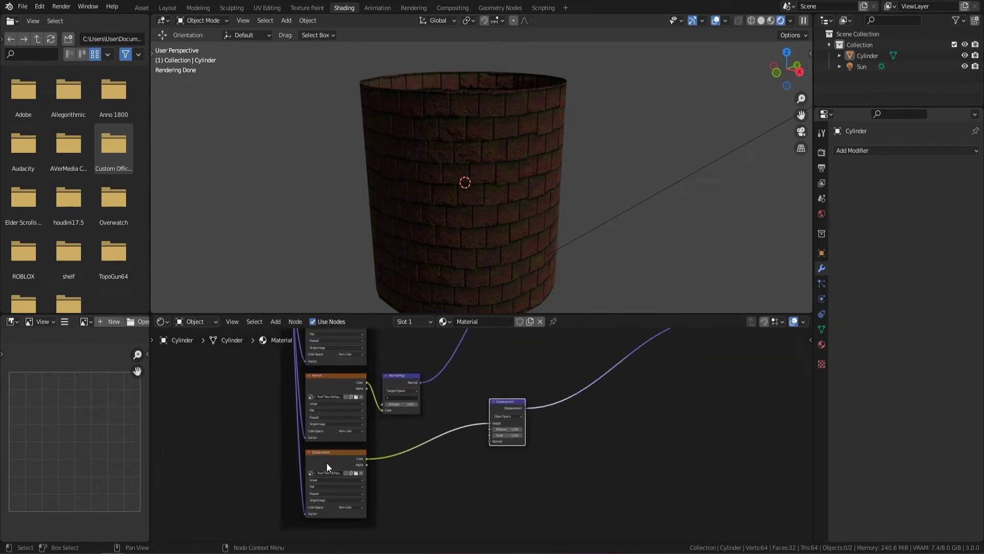
scroll(370, 467, up, 1)
middle_drag(440, 436, 321, 423)
scroll(321, 423, up, 1)
middle_drag(404, 388, 562, 396)
scroll(438, 390, up, 5)
Add a second Displacement node and connect the displacement texture's Color output to its Height input.
key(shift+a)
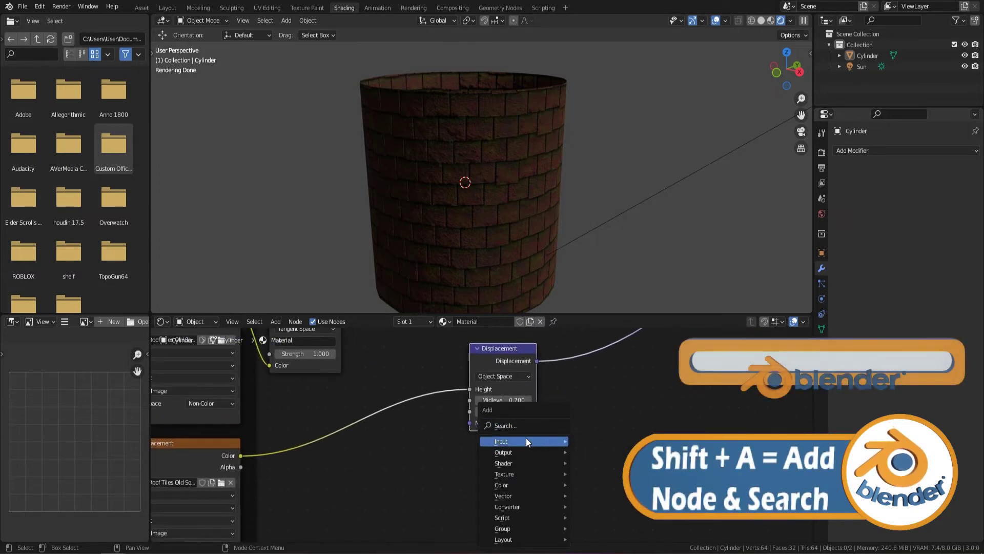
click(515, 426)
text(di)
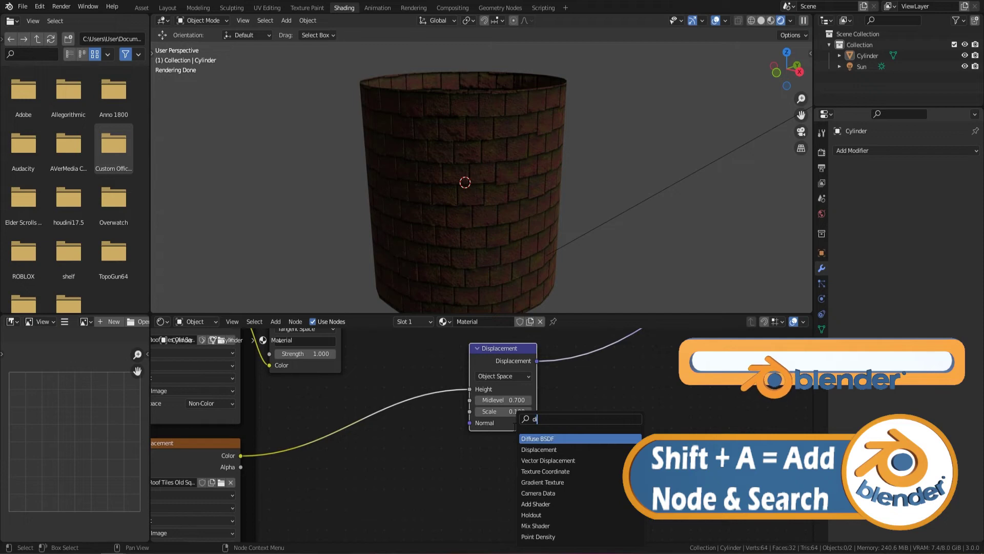
click(551, 450)
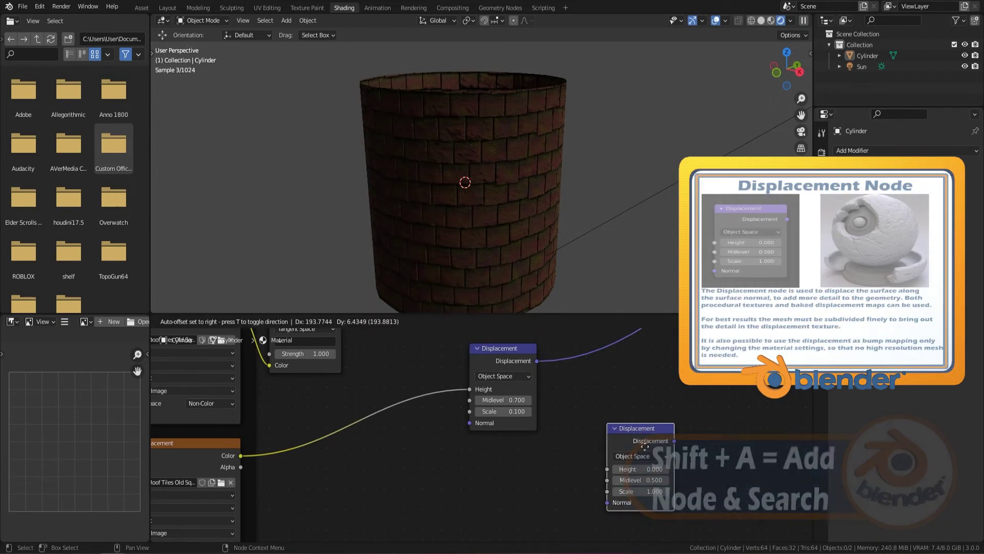
click(660, 481)
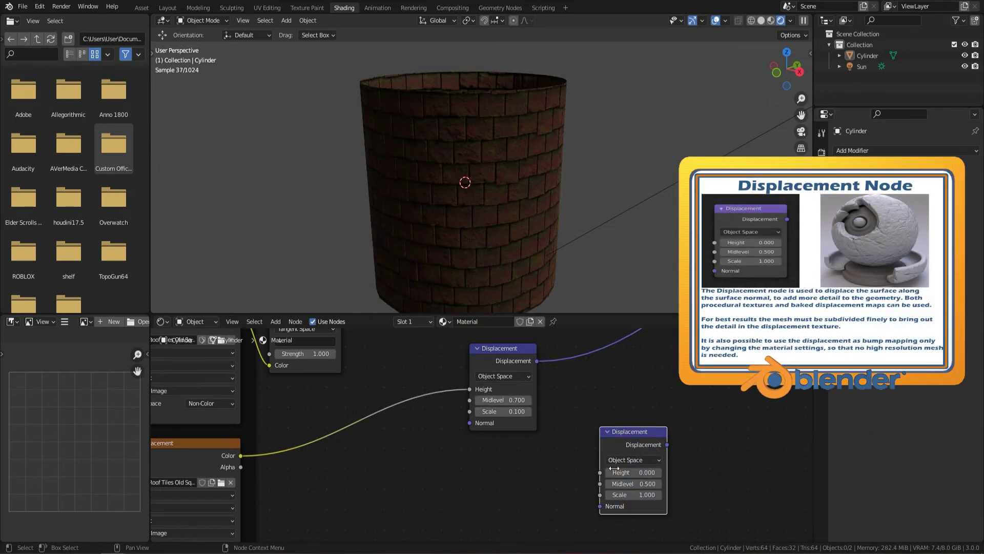
drag(242, 454, 600, 471)
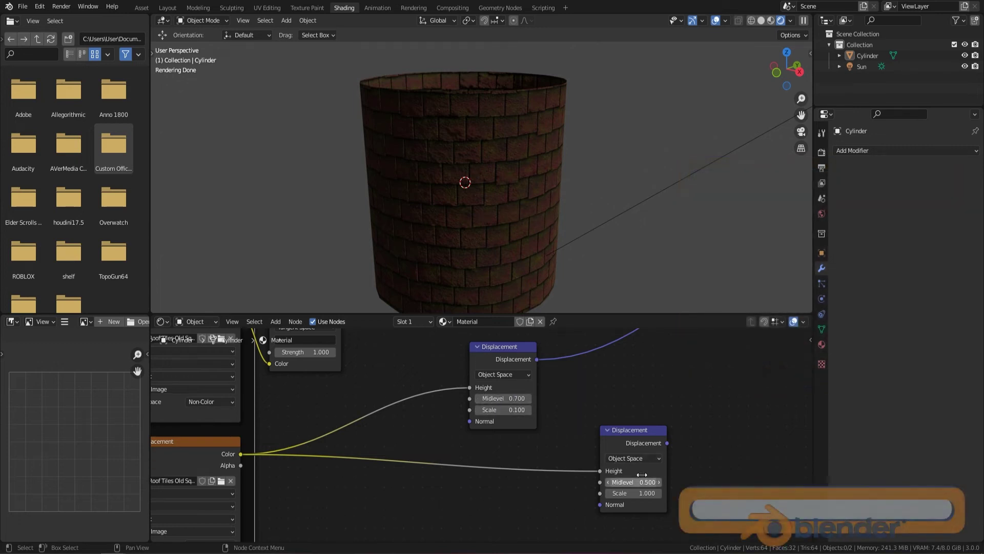
Delete the extra Displacement node and check the remaining one's link to the Material Output's Displacement input.
click(637, 429)
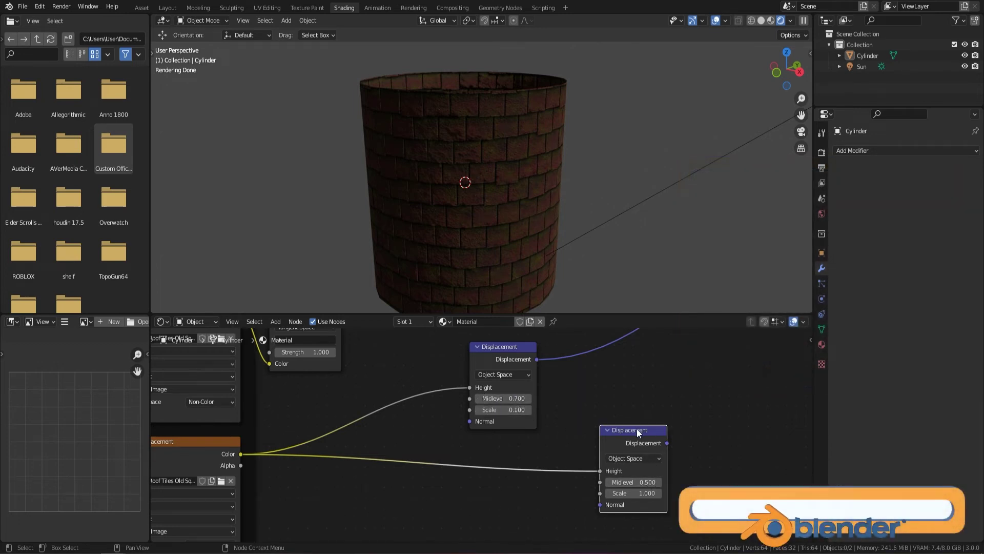
key(x)
scroll(585, 379, down, 6)
mouse_move(582, 381)
middle_down()
mouse_move(438, 523)
mouse_move(377, 448)
mouse_move(319, 493)
middle_up()
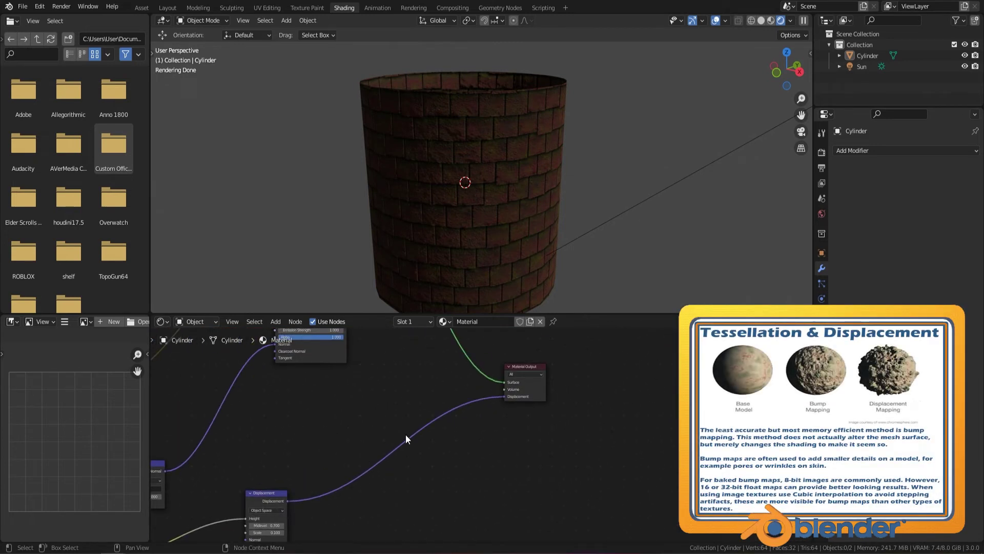
scroll(528, 374, up, 2)
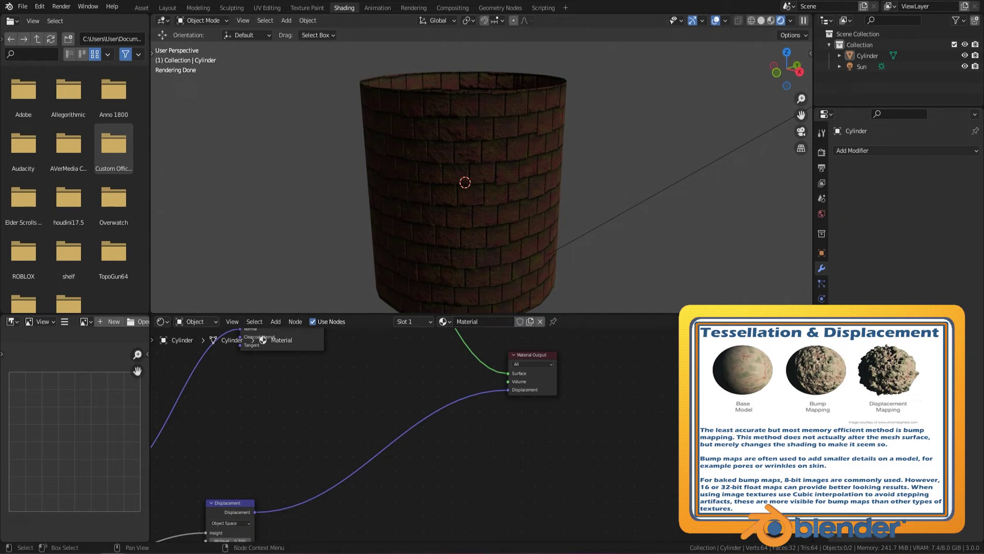
Set the cylinder material's surface displacement method to Bump Only in its material settings.
click(822, 344)
scroll(919, 367, down, 15)
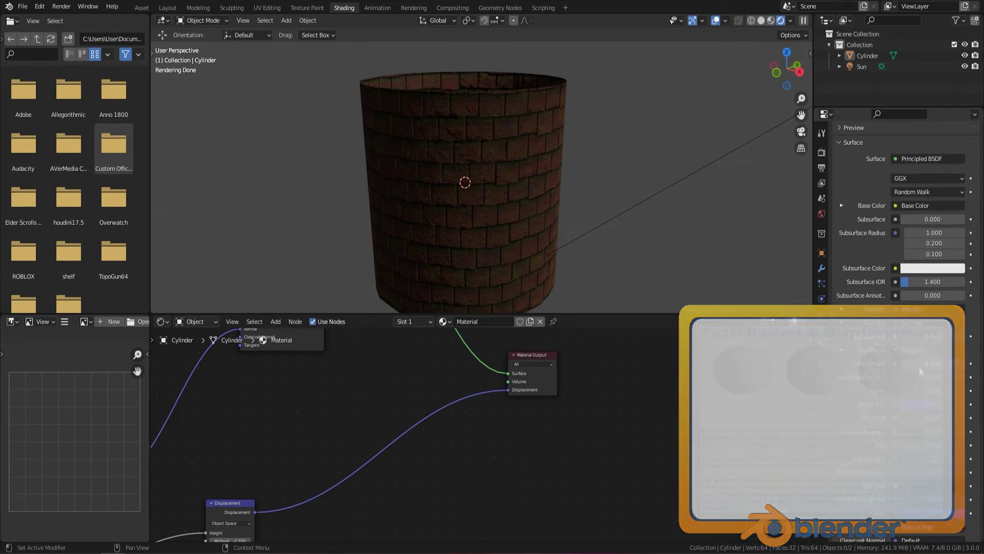
scroll(918, 367, down, 4)
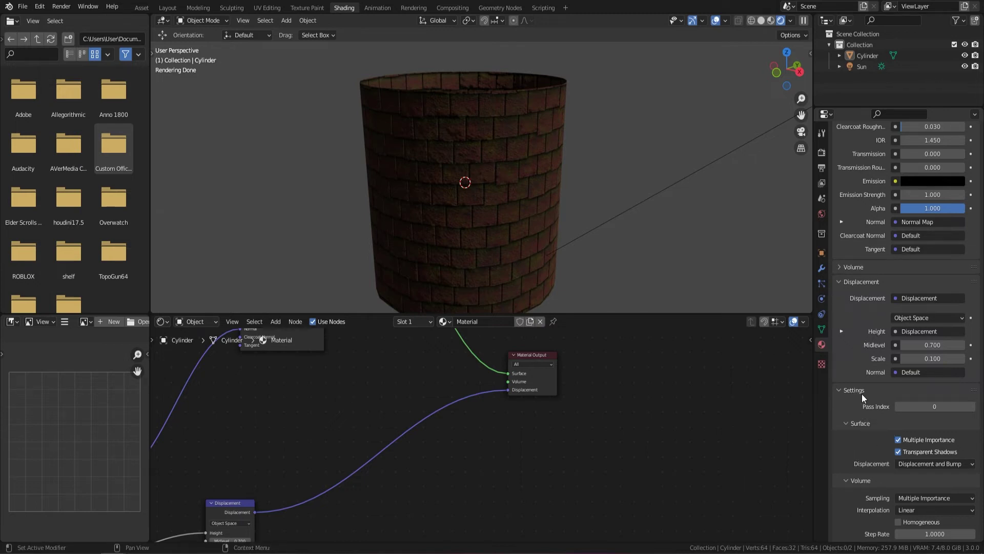
scroll(862, 394, down, 1)
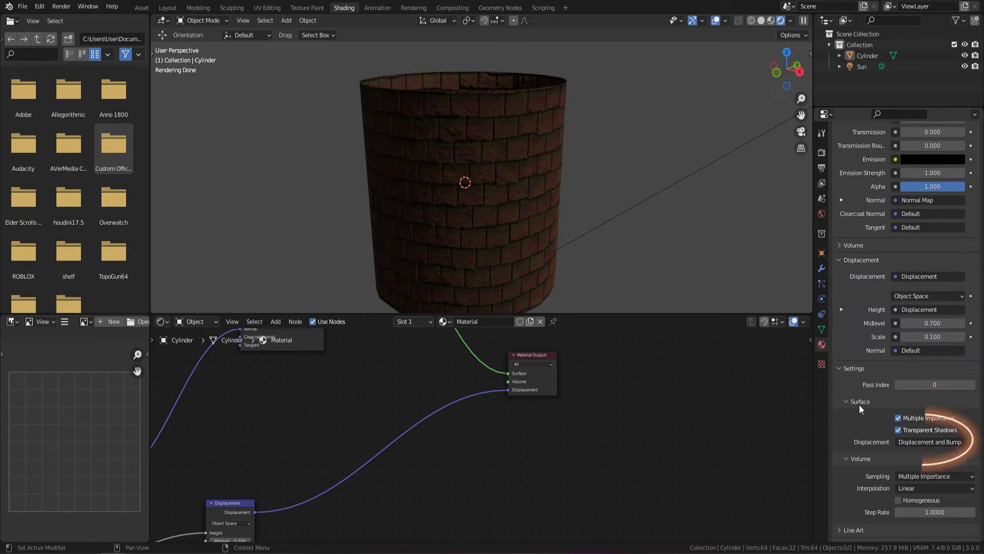
click(931, 441)
click(923, 454)
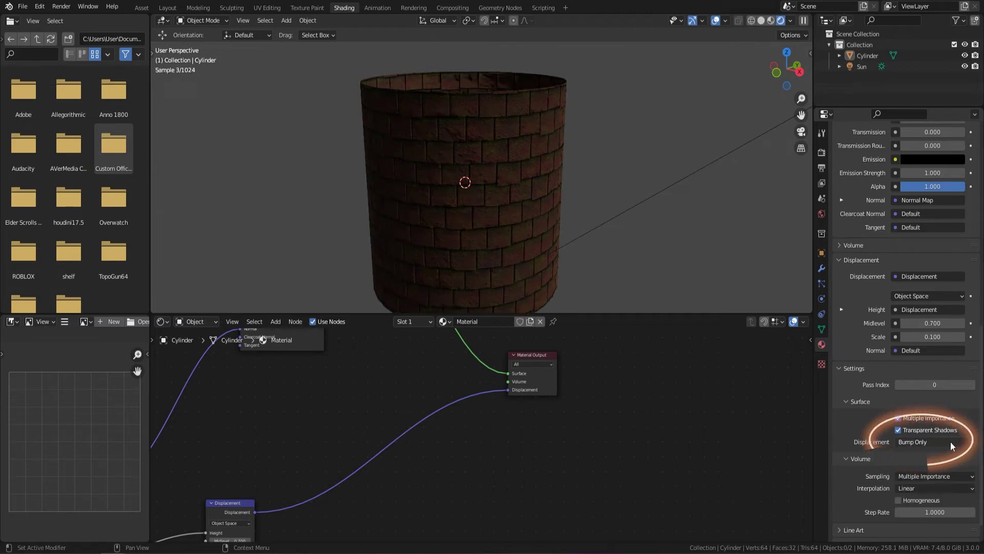
Set the cylinder material's surface displacement method to Displacement and Bump.
click(949, 441)
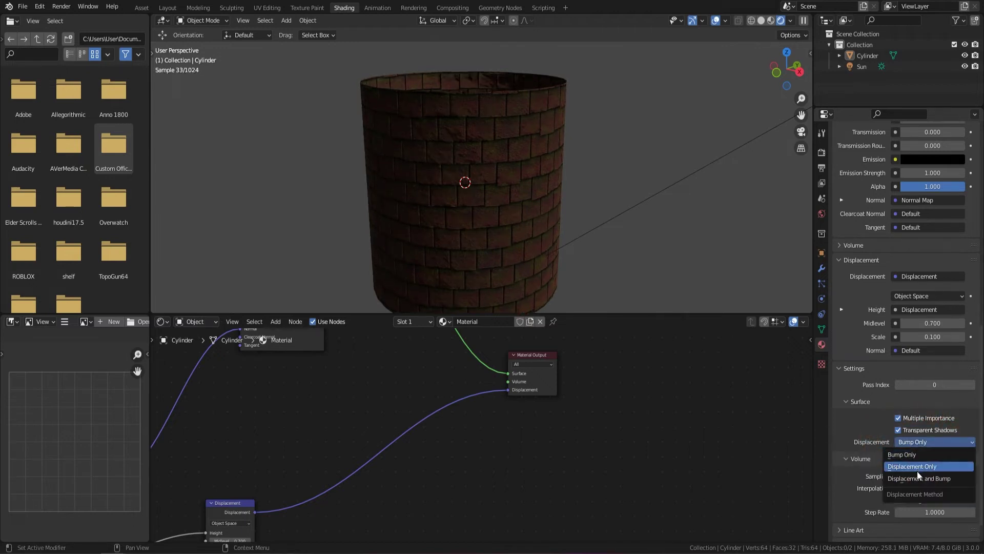
click(930, 477)
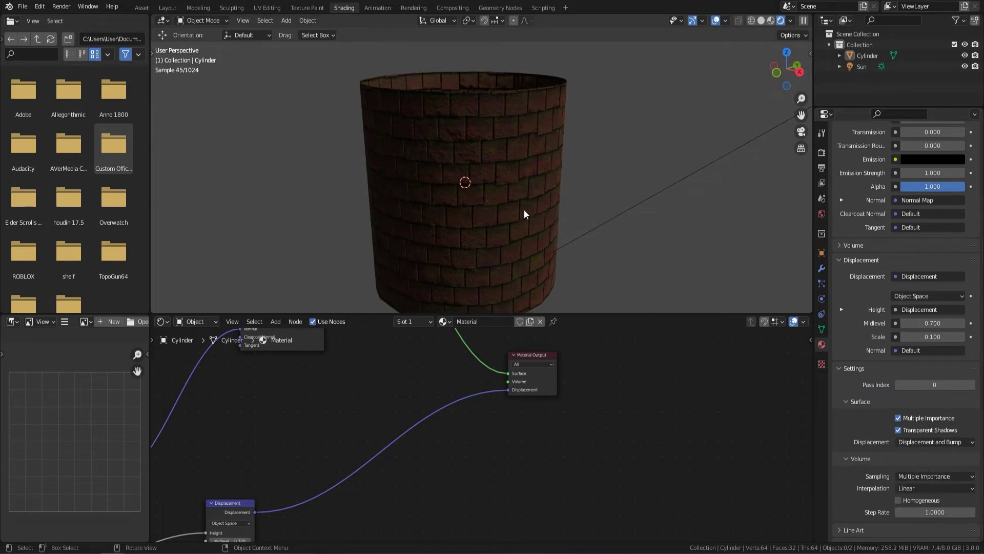
middle_drag(524, 204, 558, 180)
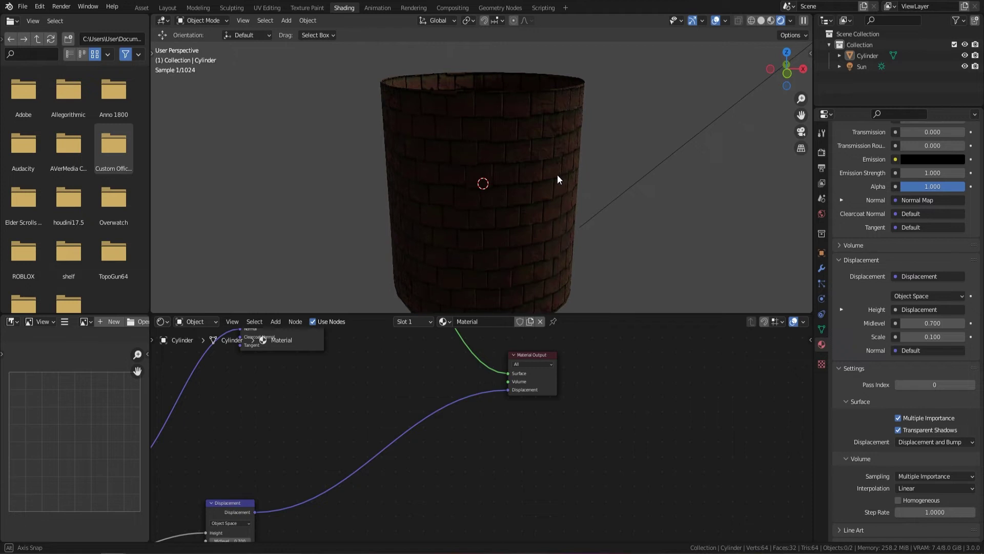
Try a Scale of 6.4 on the cylinder material's Displacement node, and undo the change.
scroll(444, 391, down, 3)
scroll(448, 424, up, 6)
drag(449, 440, 476, 441)
scroll(518, 205, down, 4)
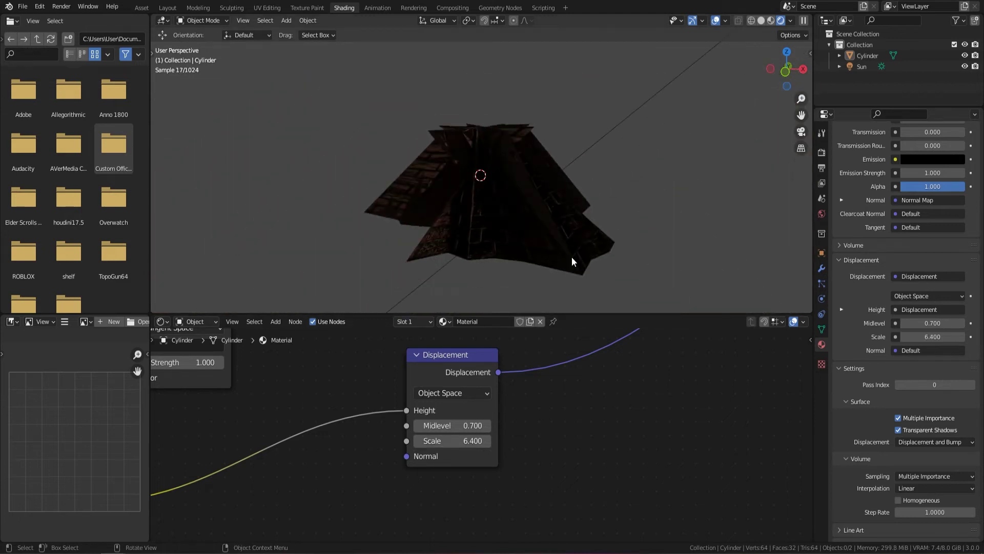
key(ctrl+z)
key(ctrl+z)
scroll(514, 175, up, 2)
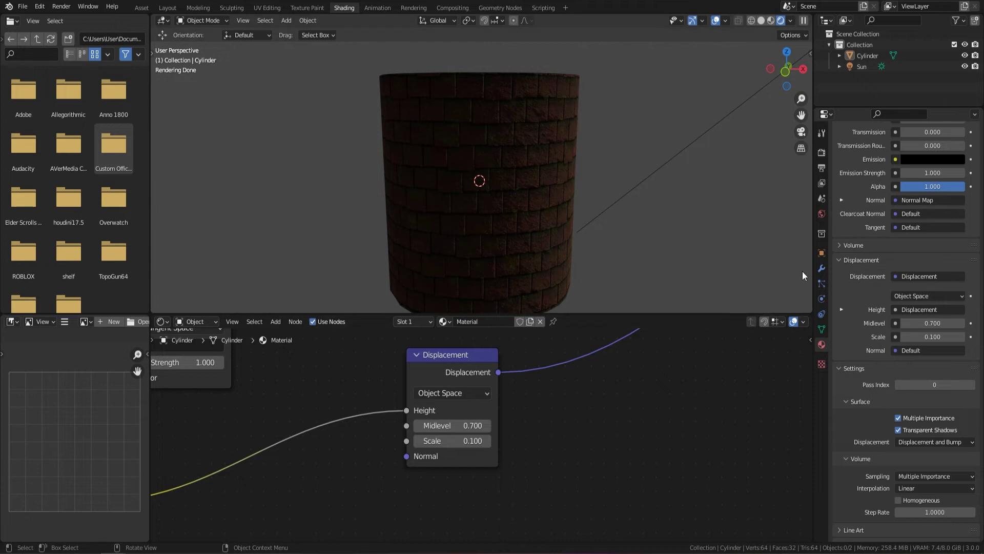
Add a Subdivision Surface modifier to the cylinder and set its subdivision type to Simple.
click(821, 268)
click(876, 151)
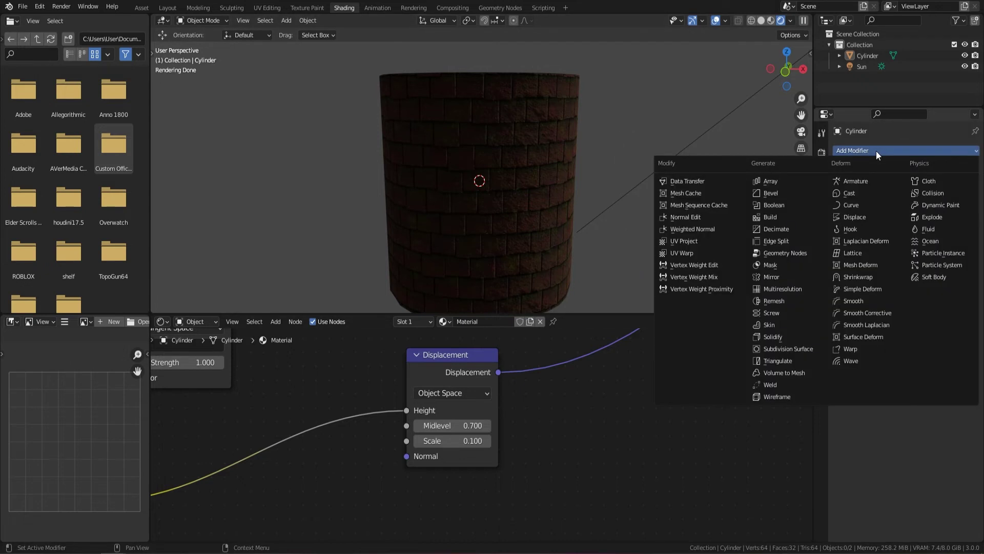
click(887, 151)
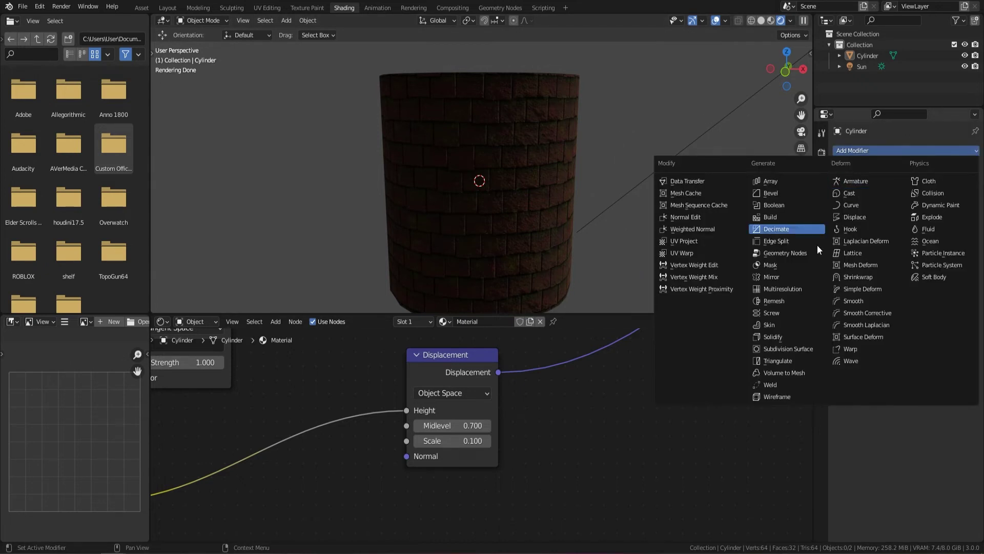
click(795, 349)
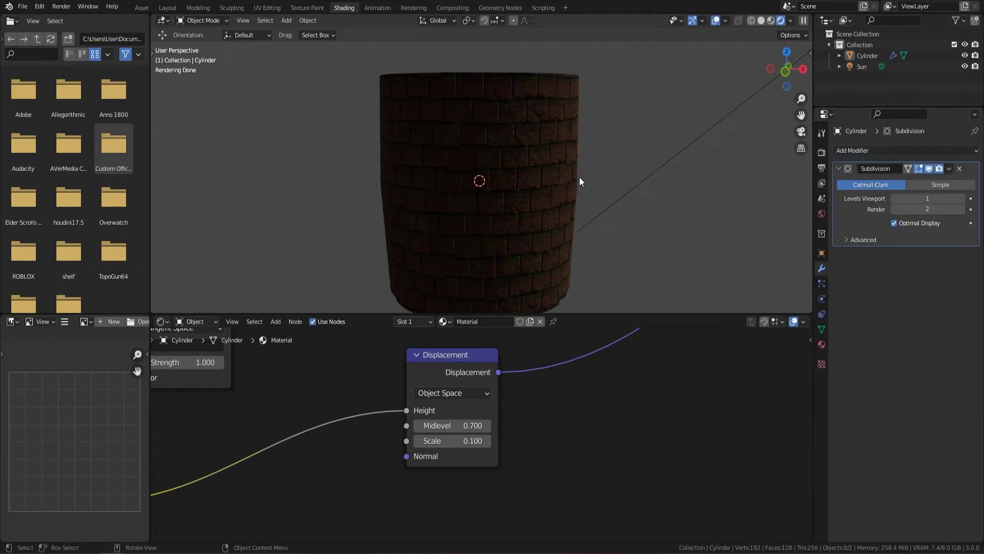
click(947, 185)
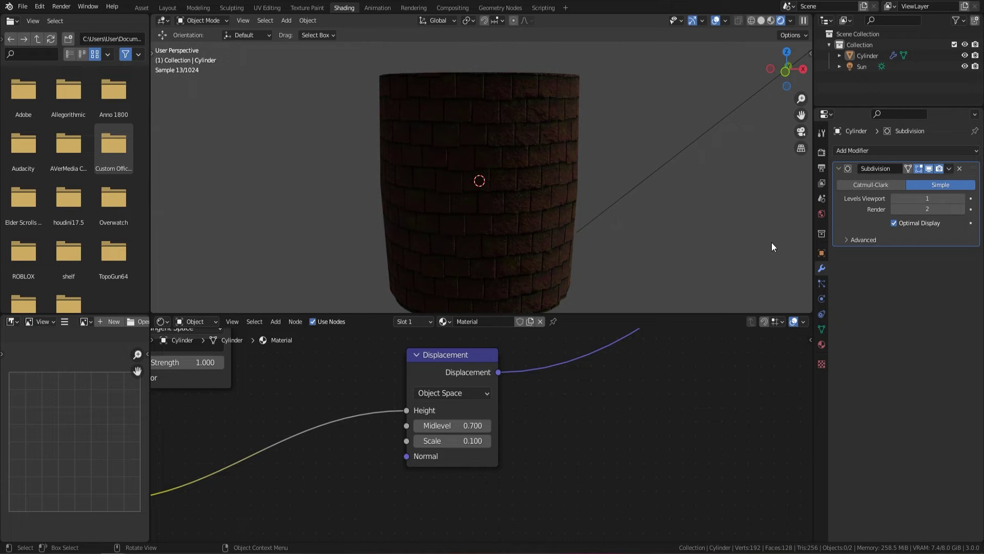
Set the cylinder's Subdivision modifier to 6 viewport levels and toggle the modifier's viewport display to compare the brick relief.
click(962, 199)
click(962, 199)
click(962, 198)
click(962, 198)
click(962, 198)
middle_drag(469, 204, 480, 186)
middle_drag(606, 122, 541, 109)
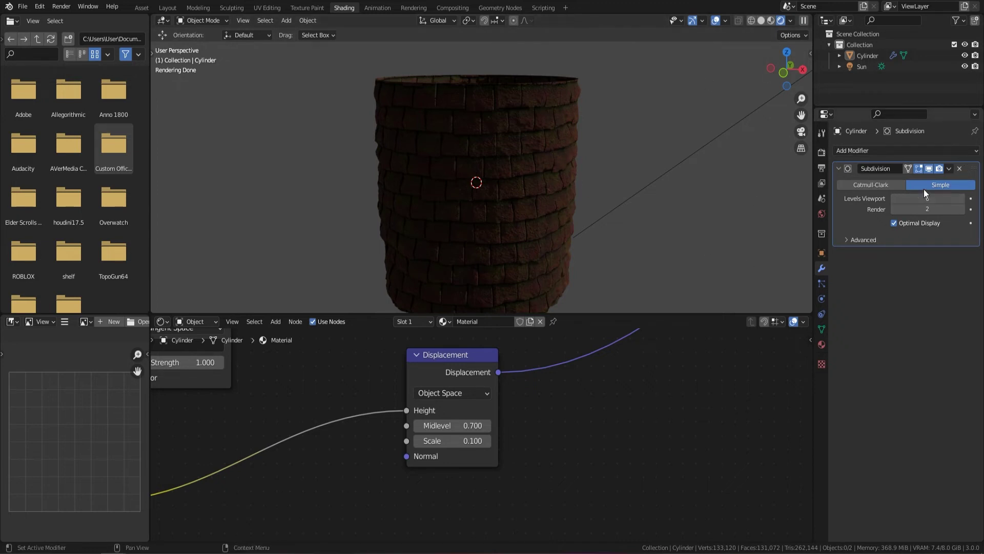
click(930, 168)
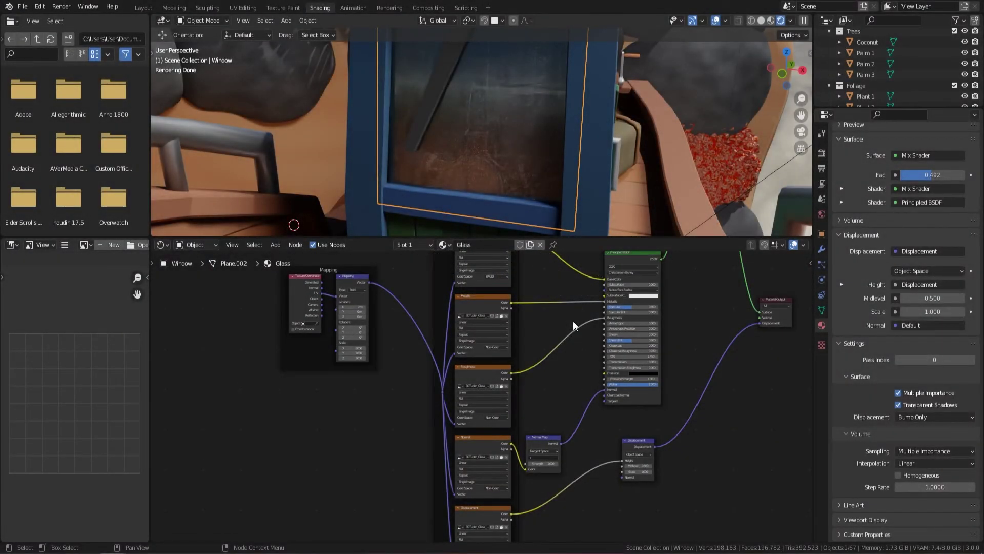
Examine how the window's Glass material links the Light Path node through the Add node to the first Mix Shader's Fac.
scroll(573, 320, down, 4)
middle_drag(564, 287, 581, 467)
scroll(581, 466, up, 6)
middle_drag(471, 378, 549, 389)
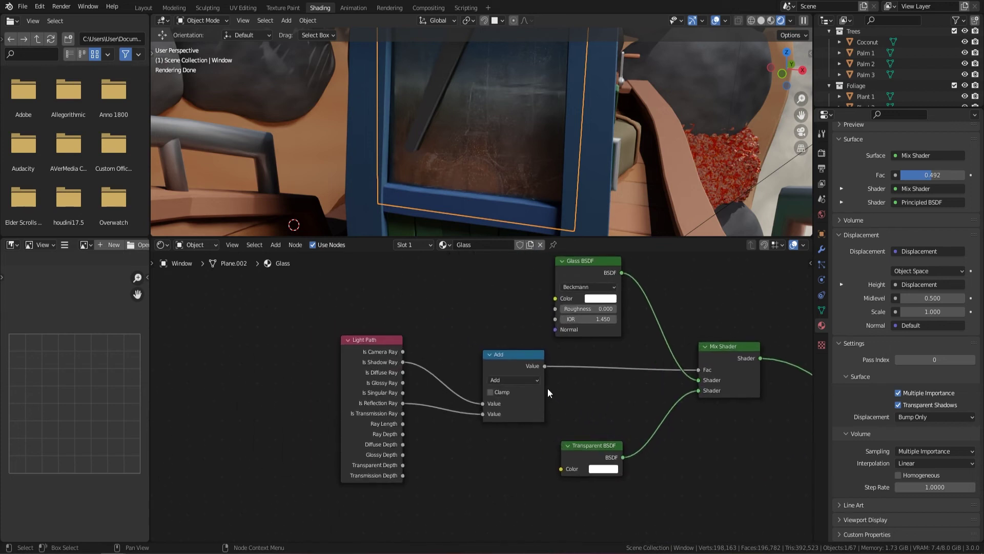
scroll(449, 291, up, 2)
middle_drag(385, 300, 423, 305)
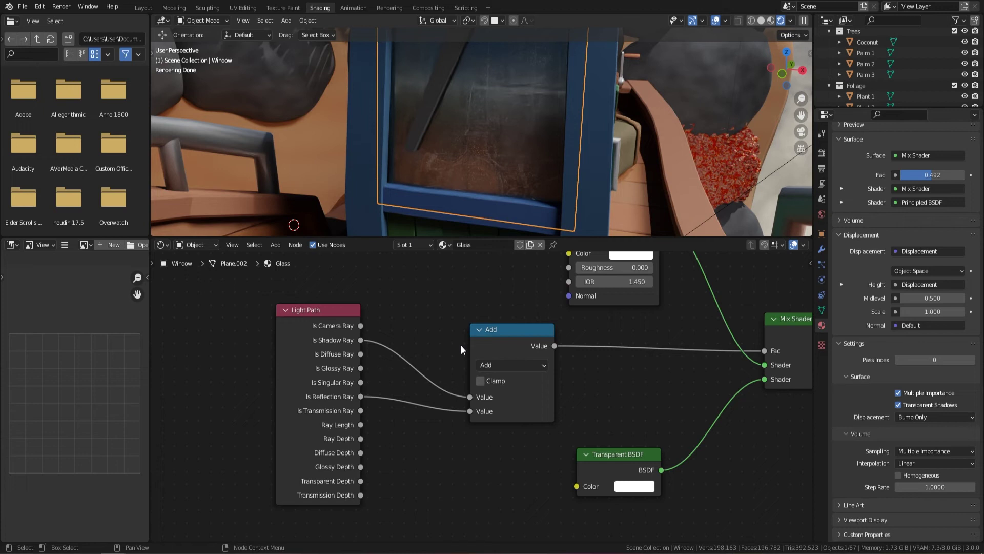
scroll(451, 379, down, 1)
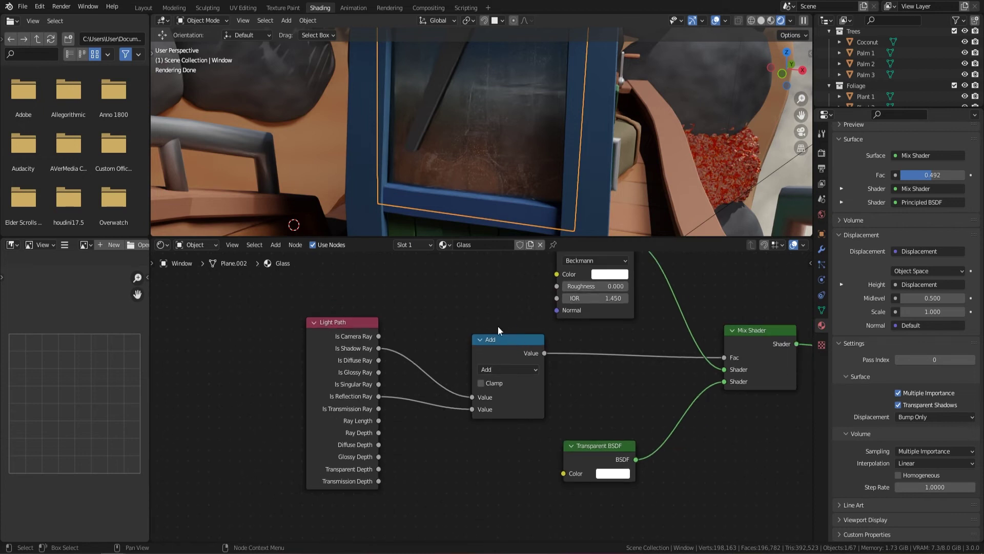
middle_drag(422, 318, 503, 309)
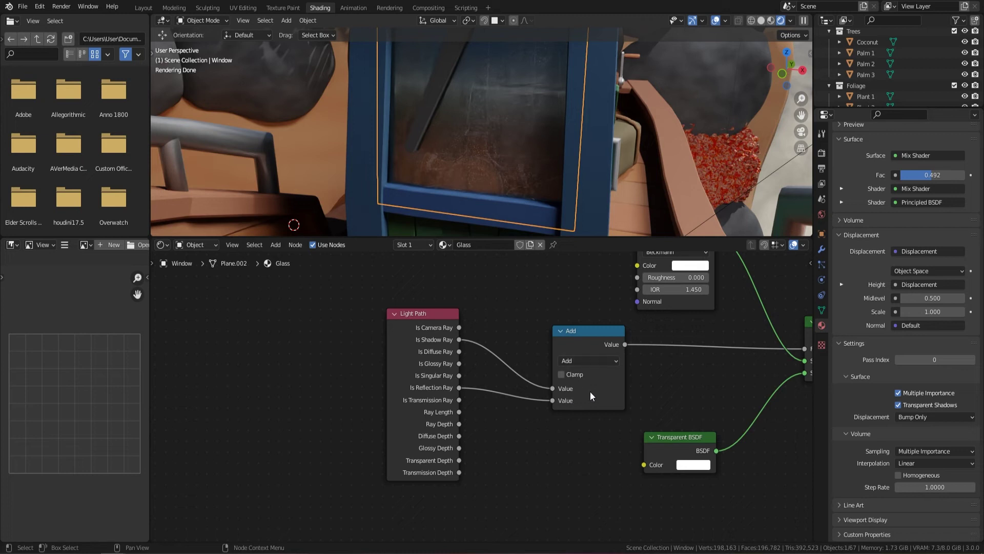
Add a Math node beside the Light Path node in the Glass material, and delete it again.
key(shift+a)
click(245, 377)
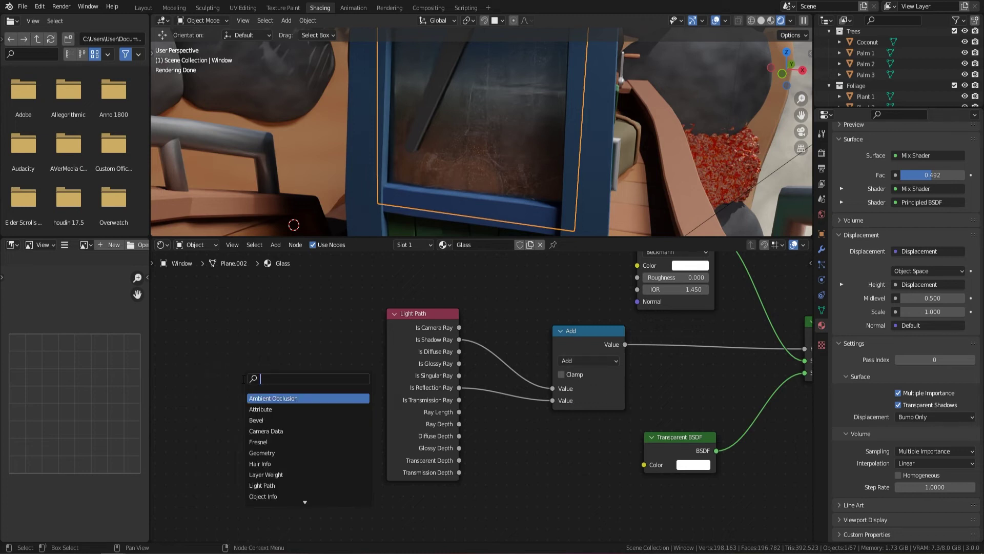
text(math)
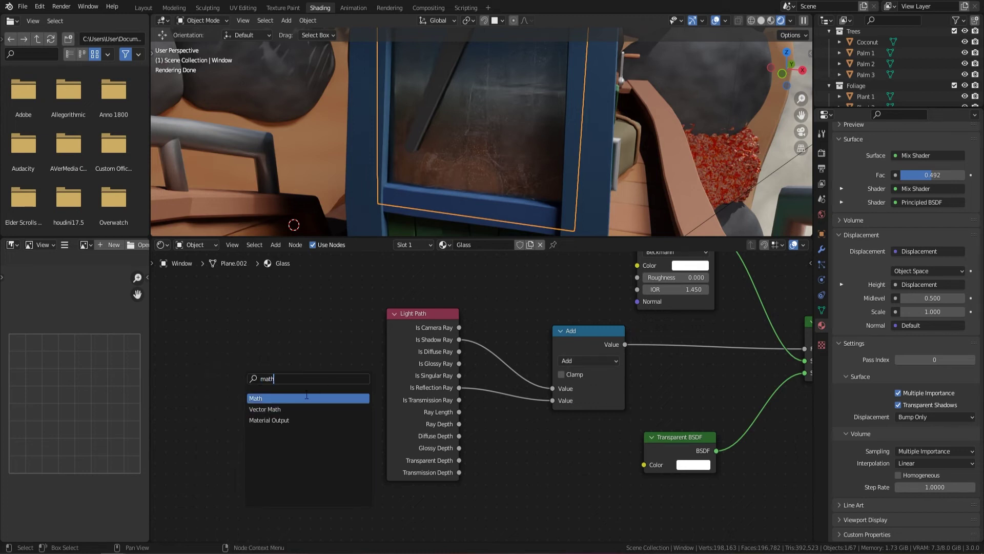
click(306, 396)
click(288, 370)
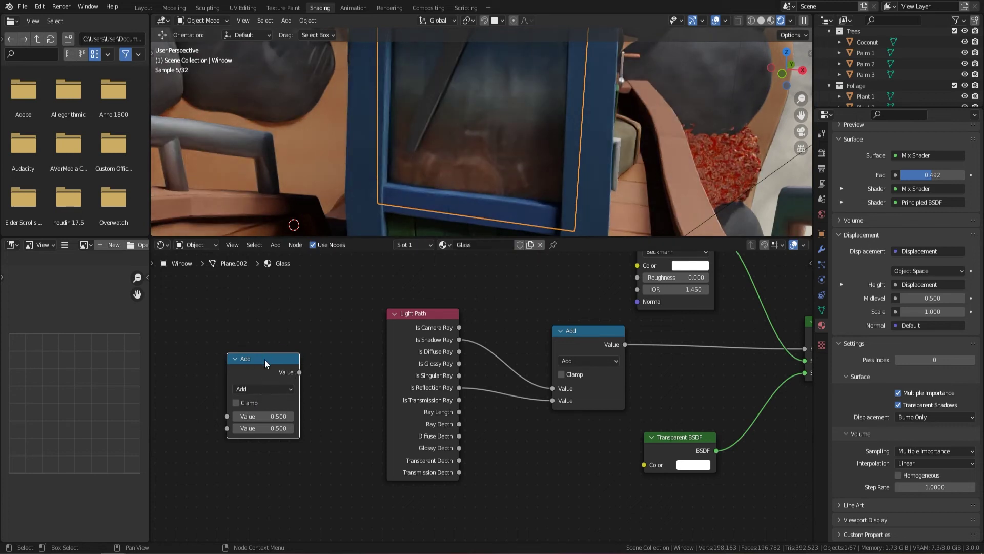
key(x)
Examine how the Glass and Transparent shader mix combines with the Principled BSDF in the second Mix Shader before the Material Output.
scroll(455, 367, down, 3)
middle_drag(592, 379, 379, 395)
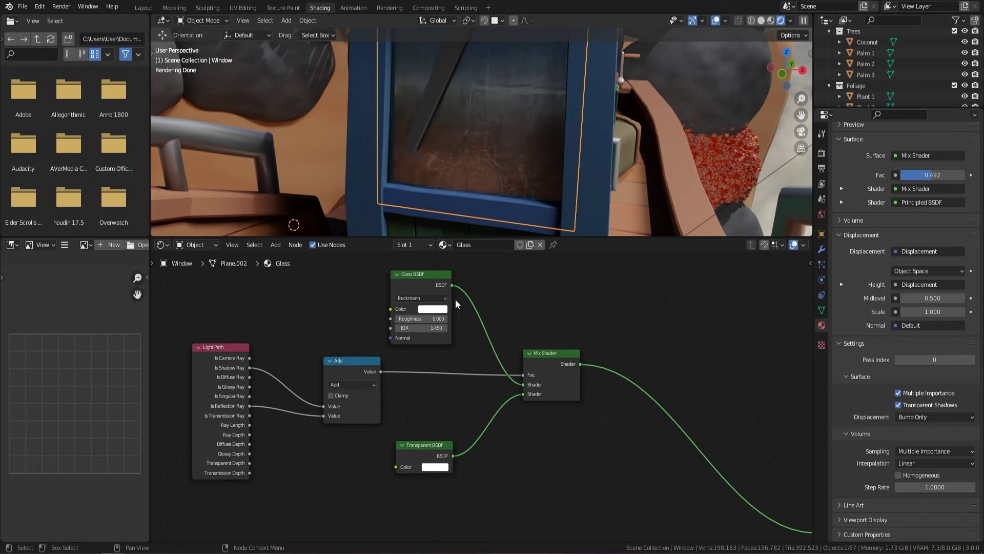
scroll(455, 307, down, 2)
middle_drag(574, 389, 353, 271)
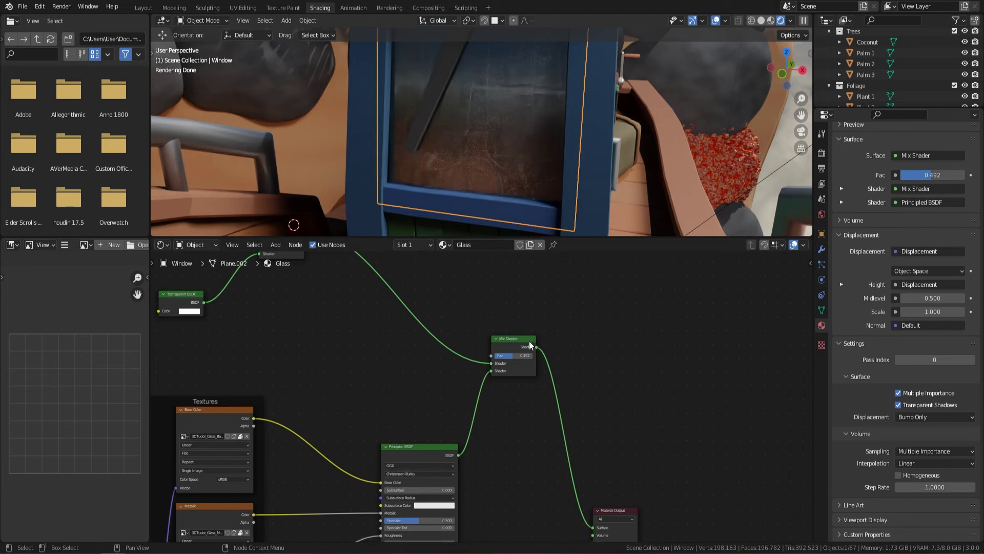
middle_drag(589, 466, 564, 429)
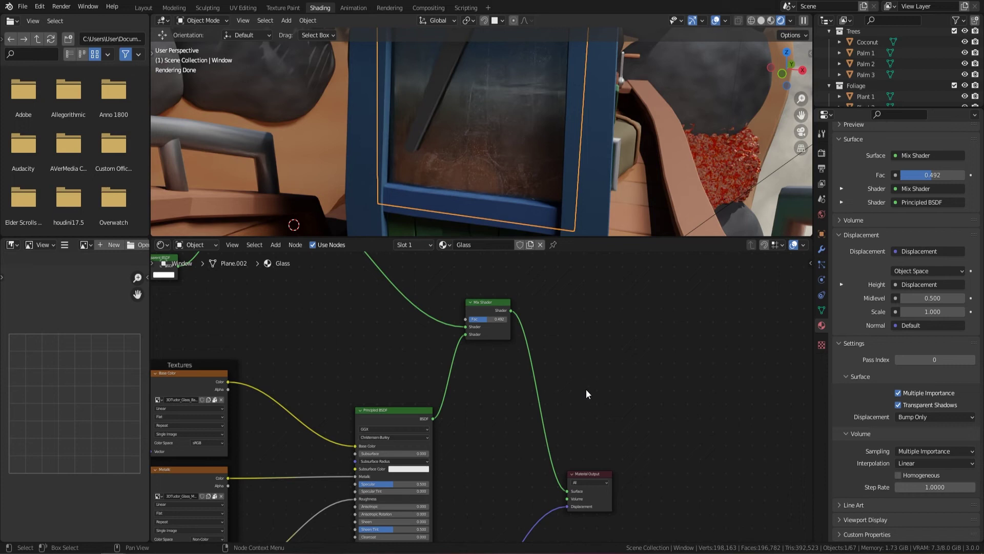
middle_drag(539, 358, 604, 434)
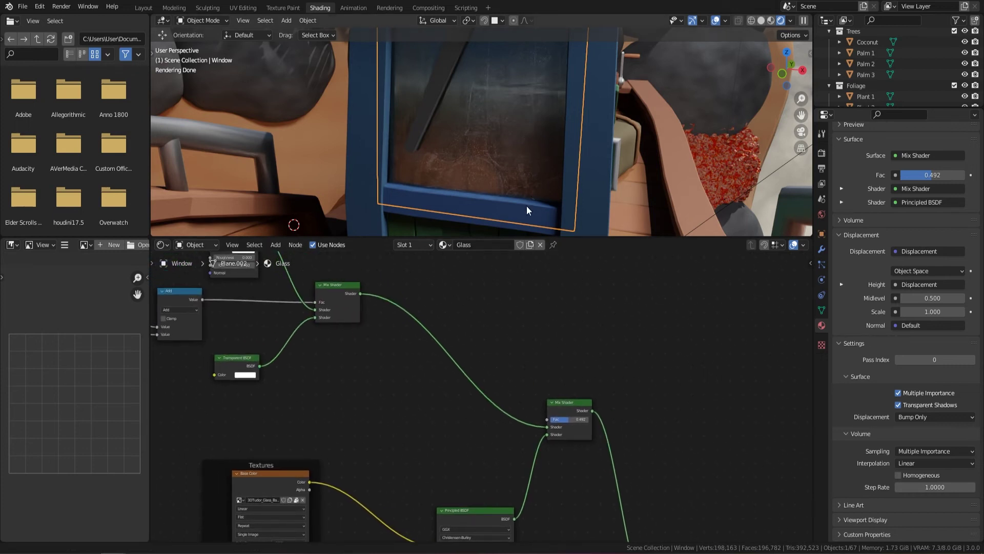
Test the Fac of the Glass material's final Mix Shader on the window at 1.000 and set it to 0.000.
scroll(528, 195, up, 5)
middle_drag(517, 183, 474, 159)
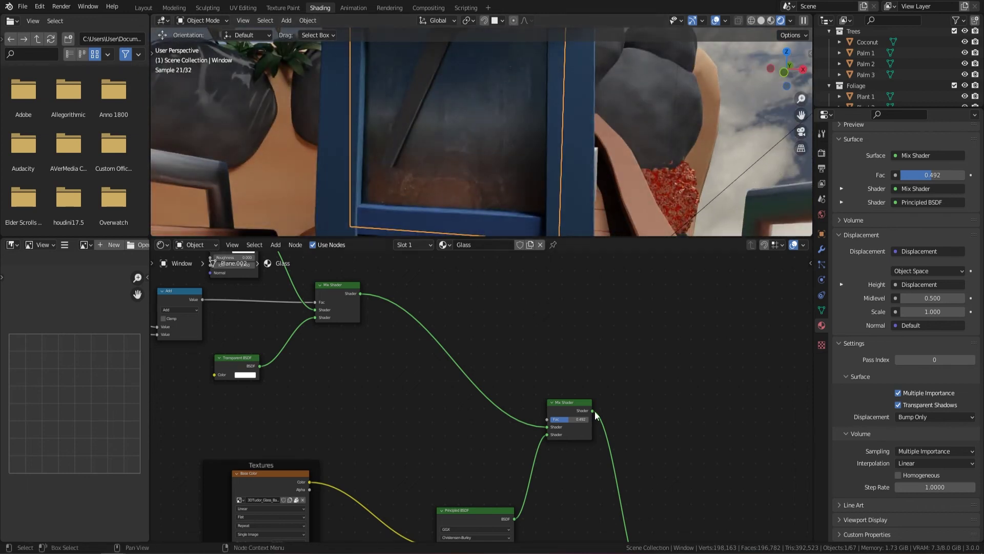
drag(564, 419, 588, 418)
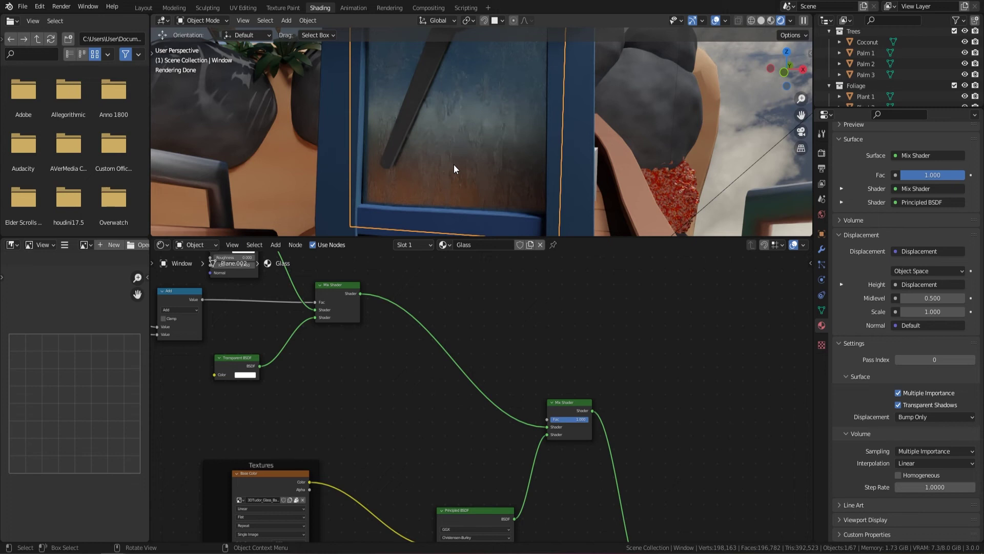
drag(586, 423, 553, 419)
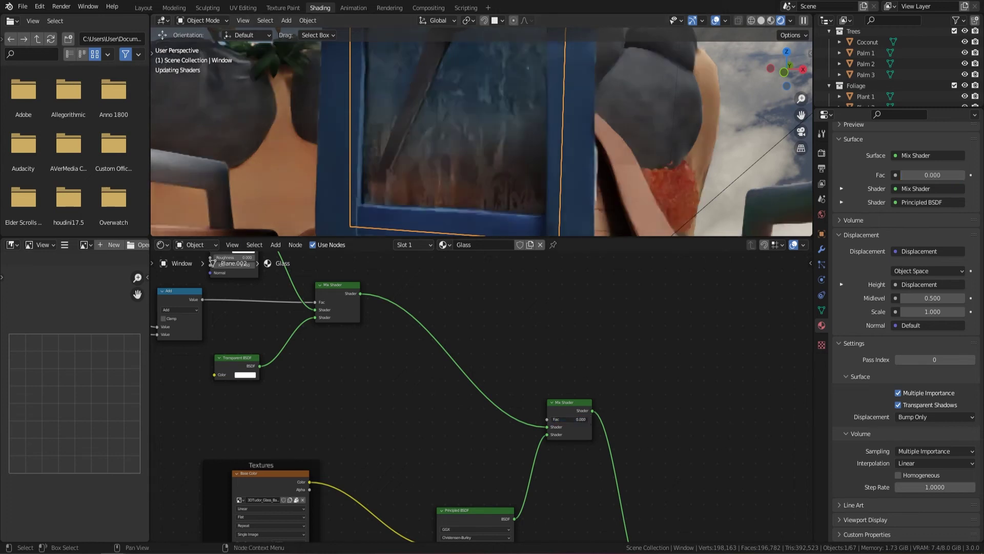